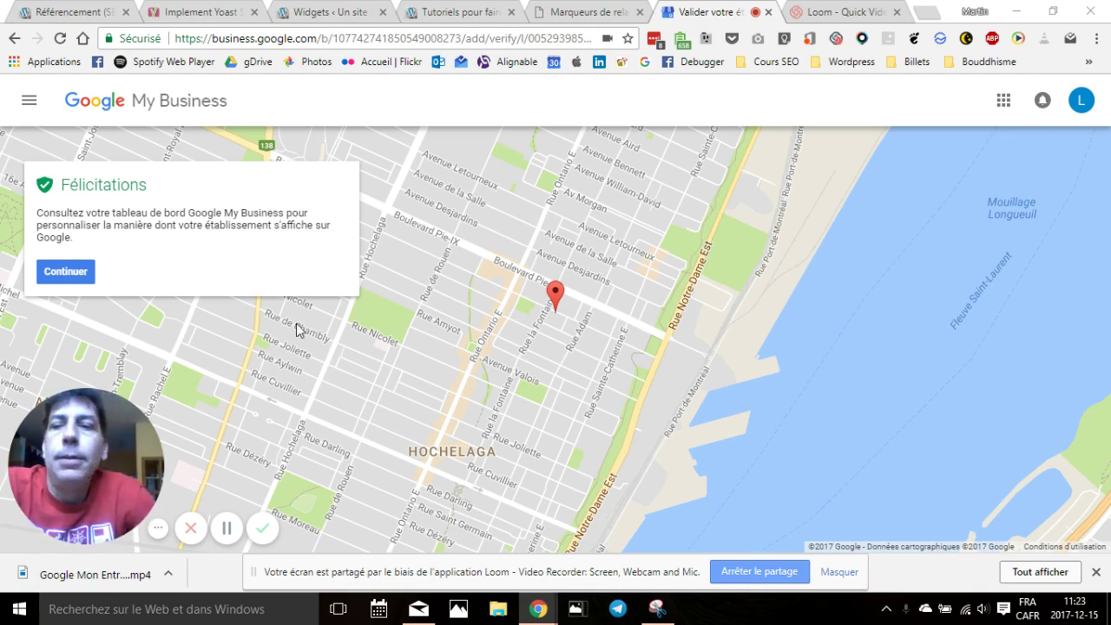
Continue from the verification confirmation to the business dashboard and open the listing's information for editing
left_click(83, 273)
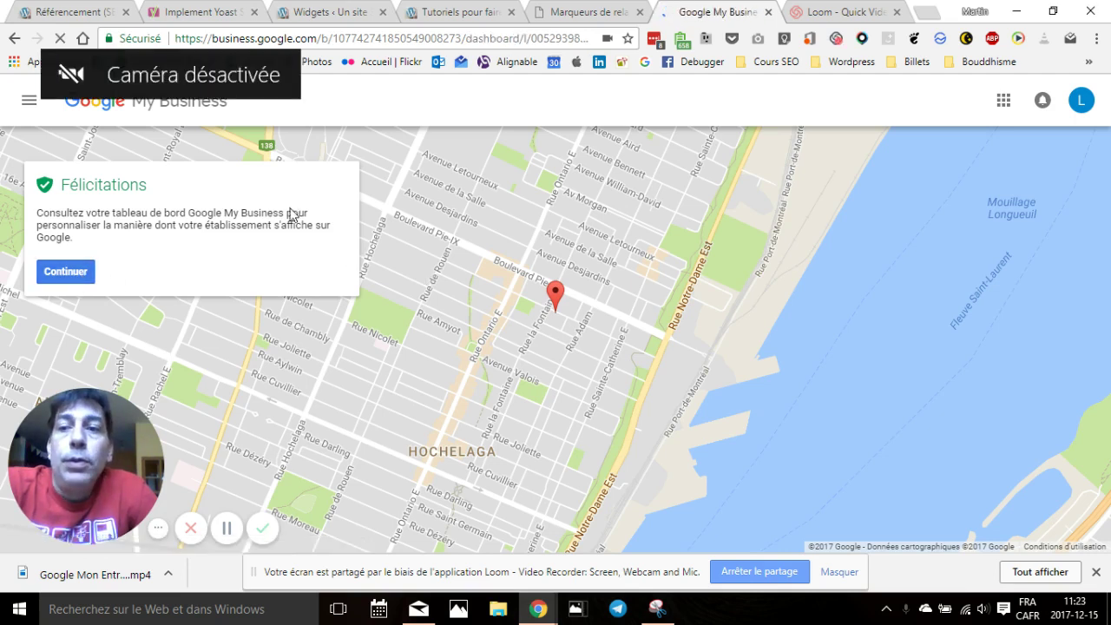
left_click(67, 273)
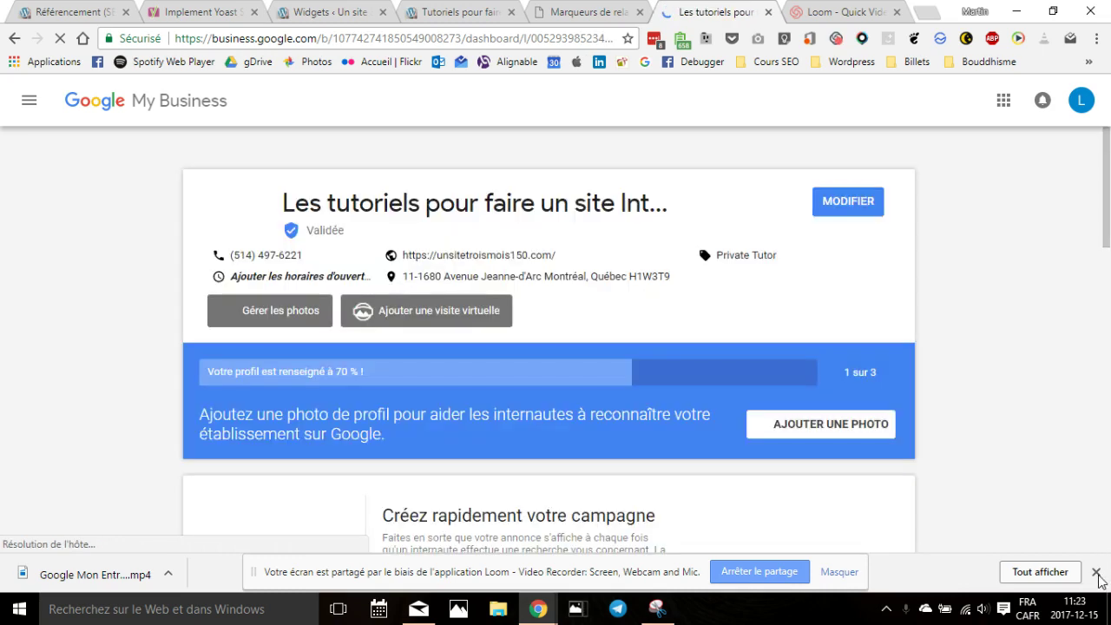
left_click(1097, 574)
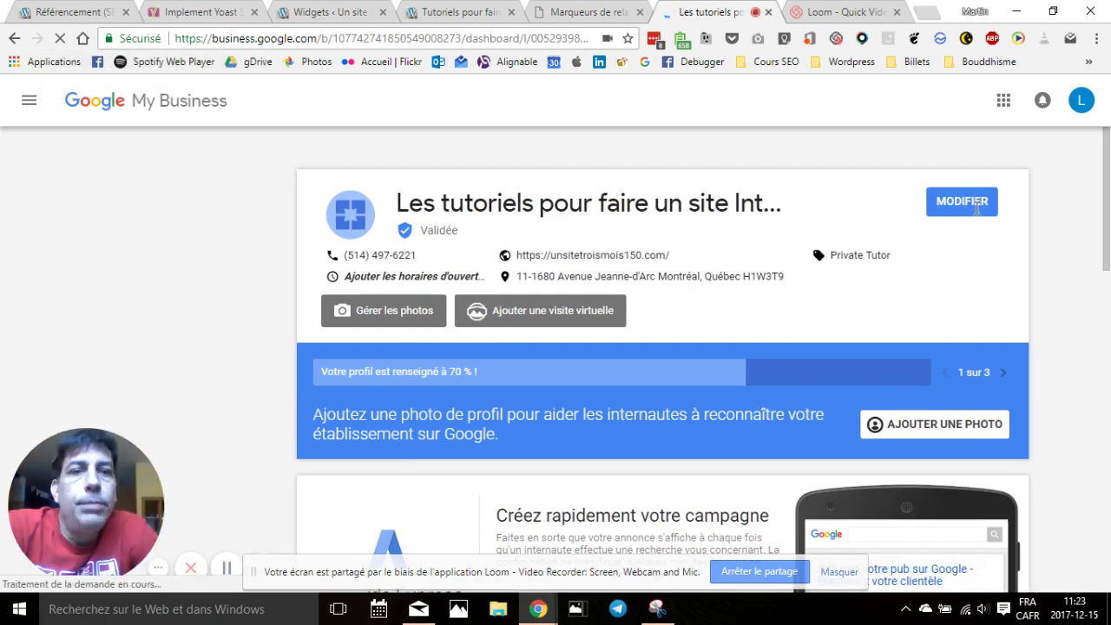
left_click(962, 202)
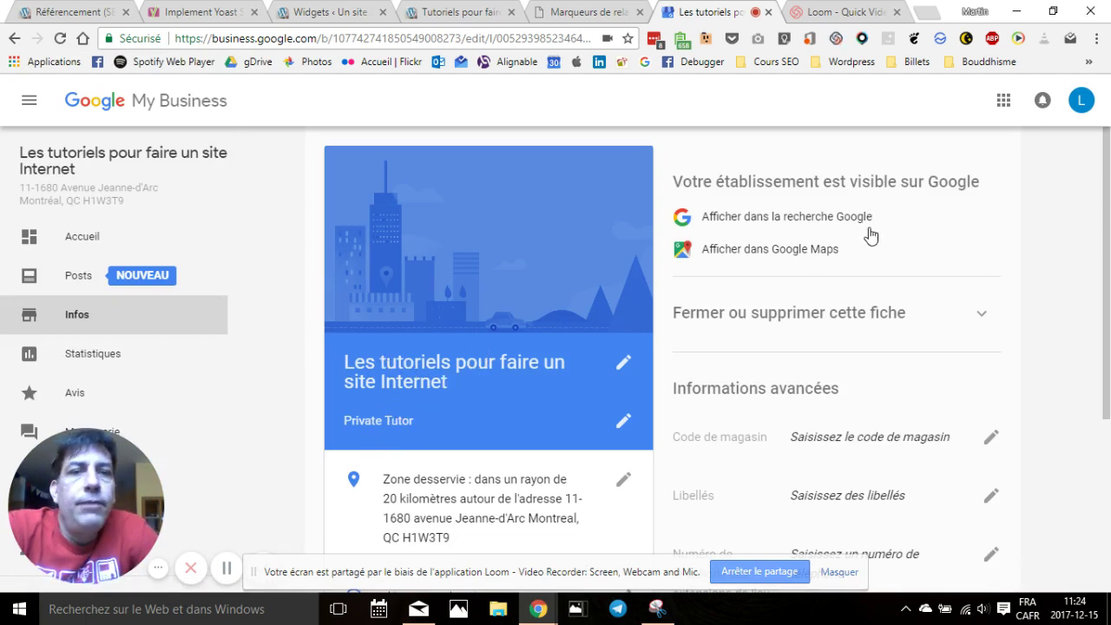
Open the listing's opening hours and mark Monday through Friday as open
scroll(943, 373, "down", 3)
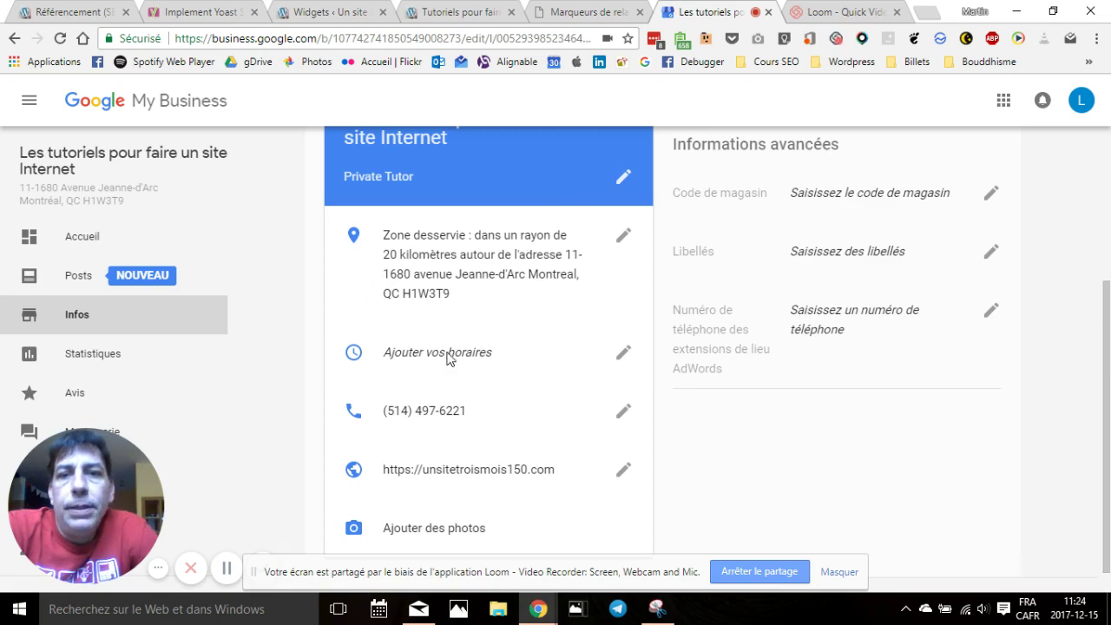
left_click(640, 358)
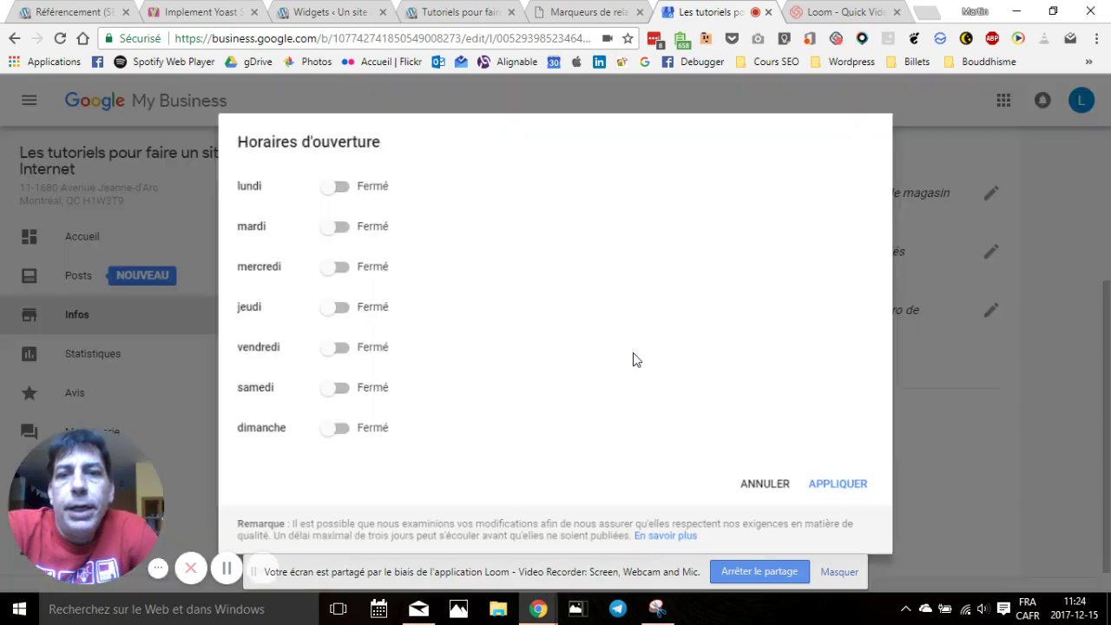
left_click(335, 184)
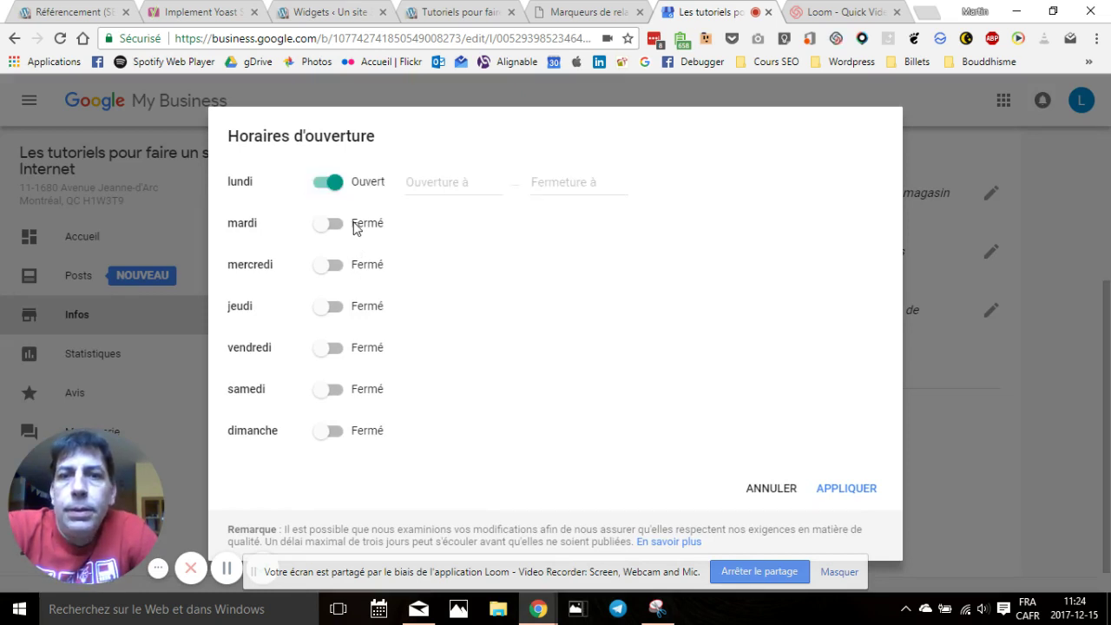
left_click(339, 230)
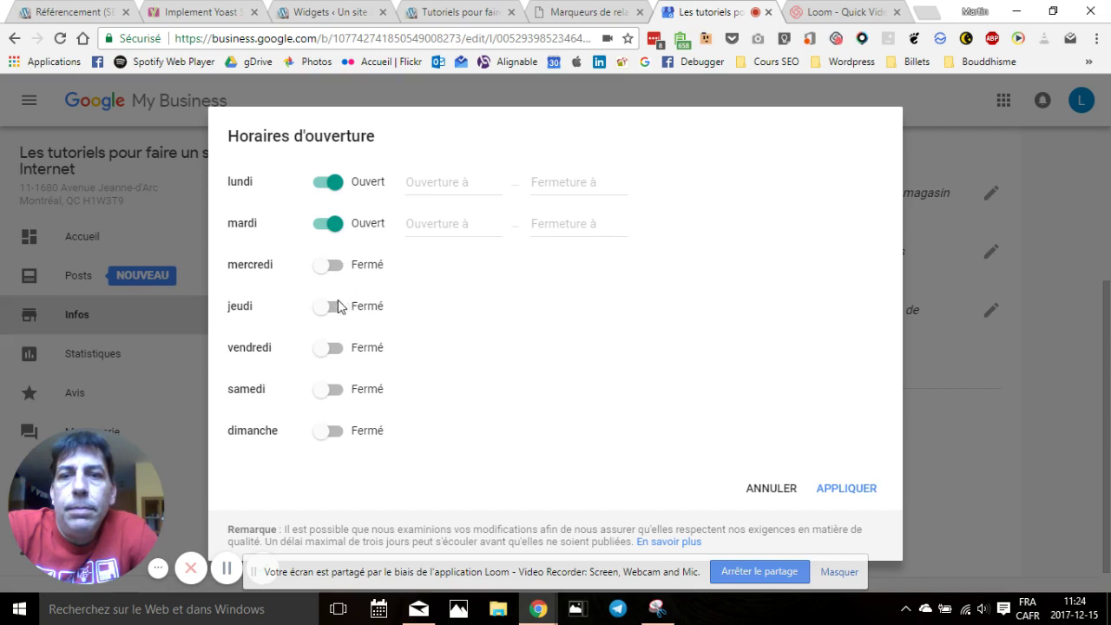
left_click(335, 265)
left_click(335, 306)
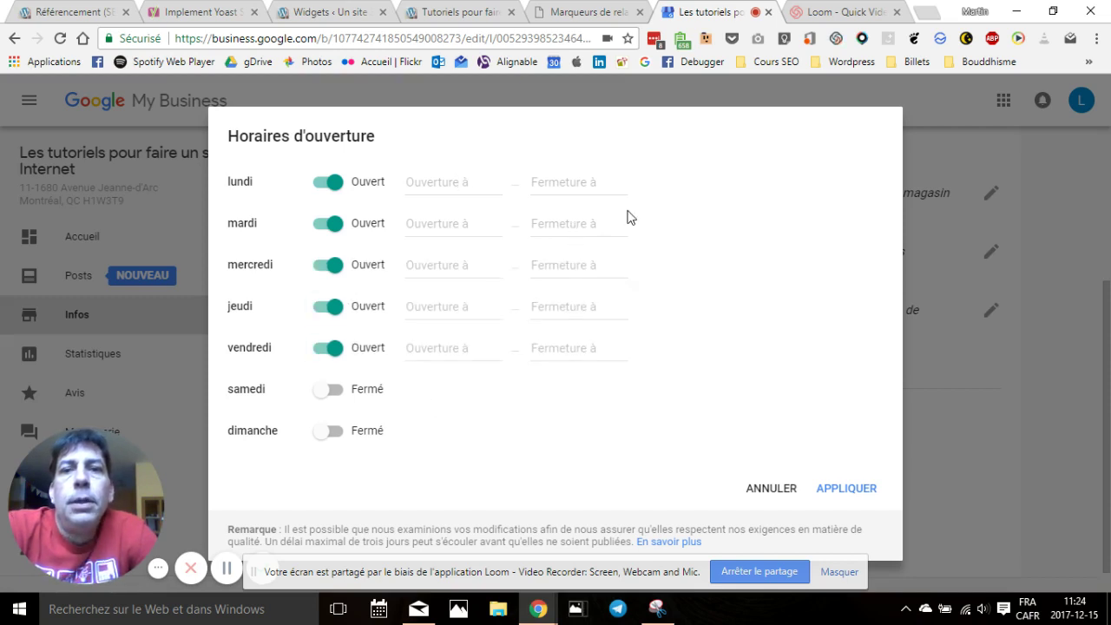
Set Monday's opening time to 09:00 and closing time to 16:00
left_click(500, 186)
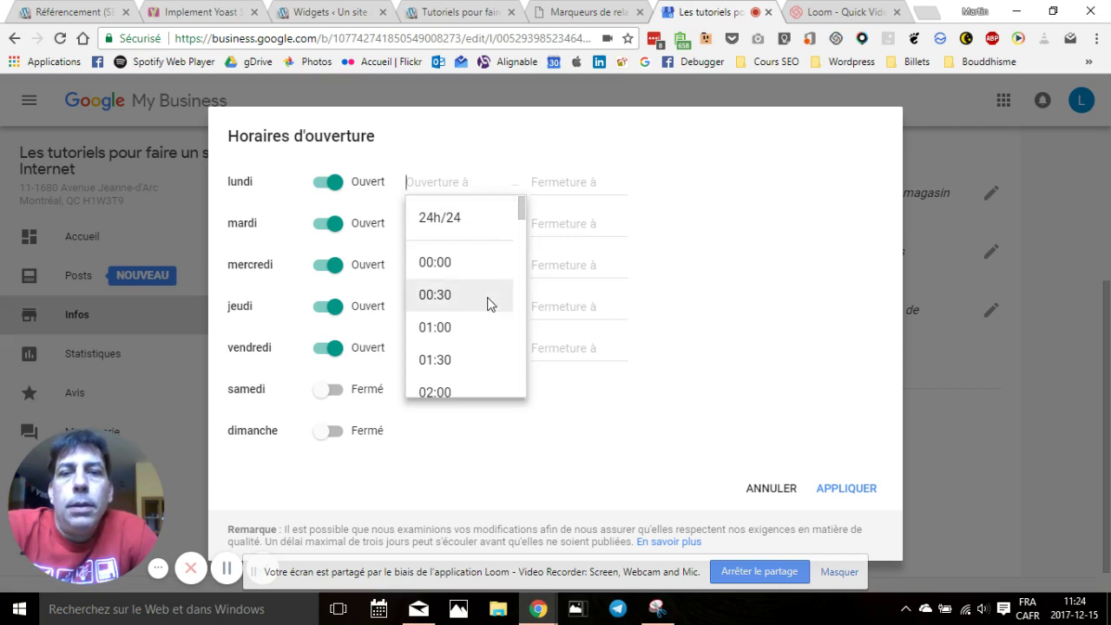
scroll(488, 304, "down", 2)
scroll(488, 304, "down", 5)
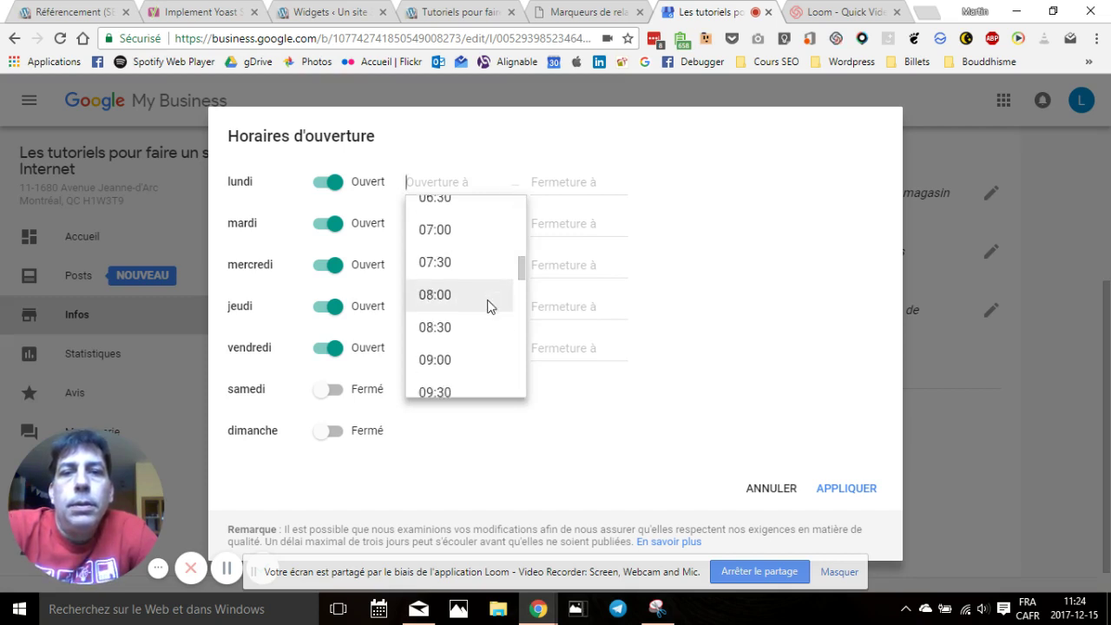
left_click(460, 280)
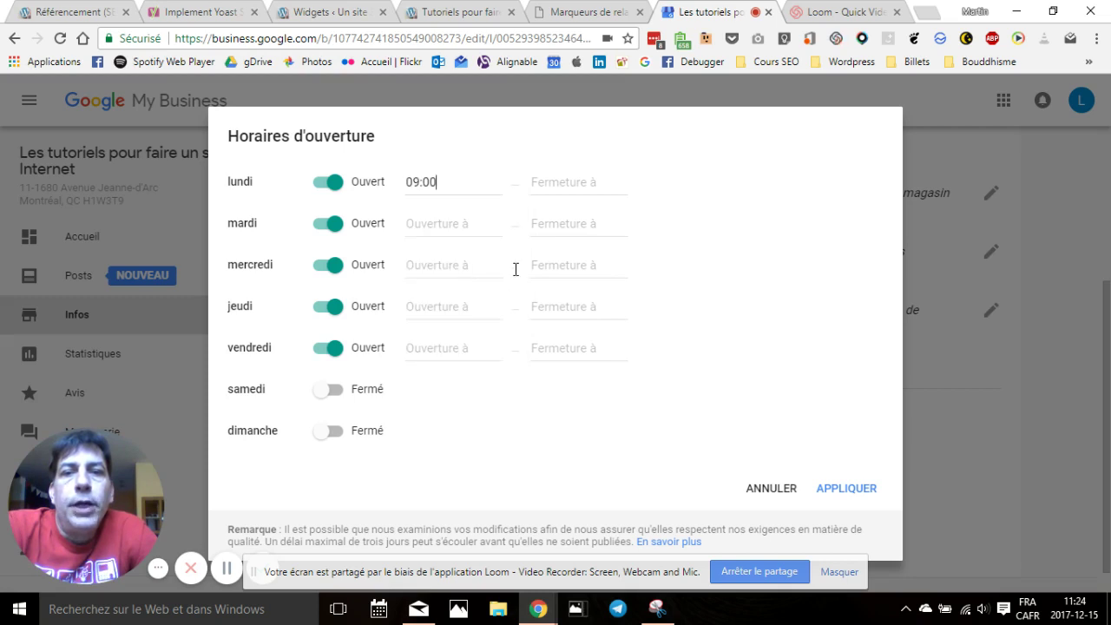
left_click(581, 181)
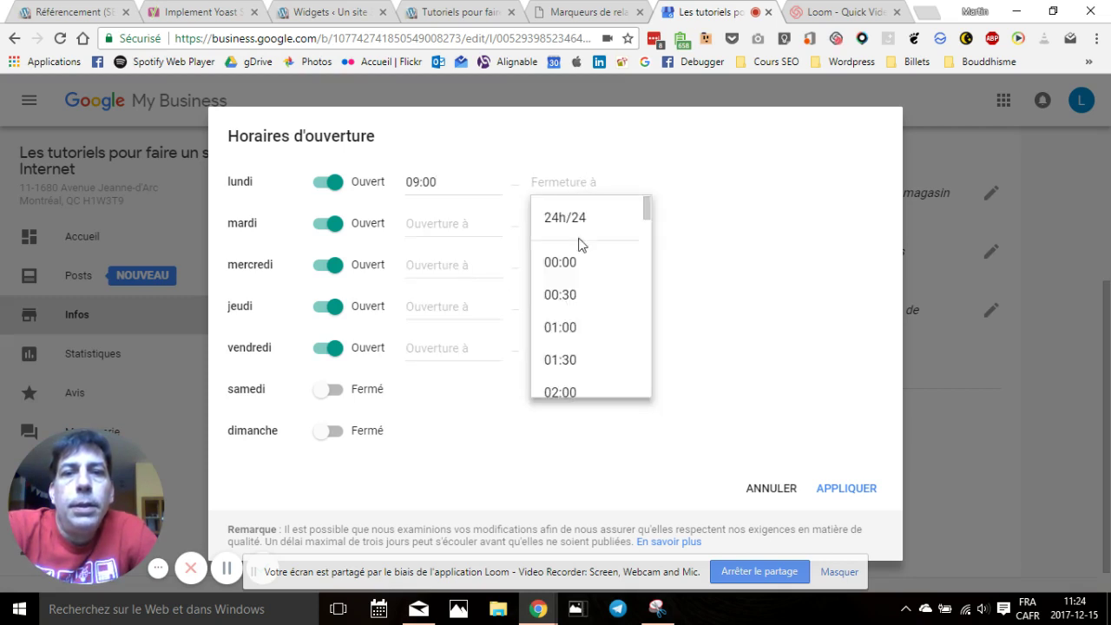
scroll(587, 344, "down", 10)
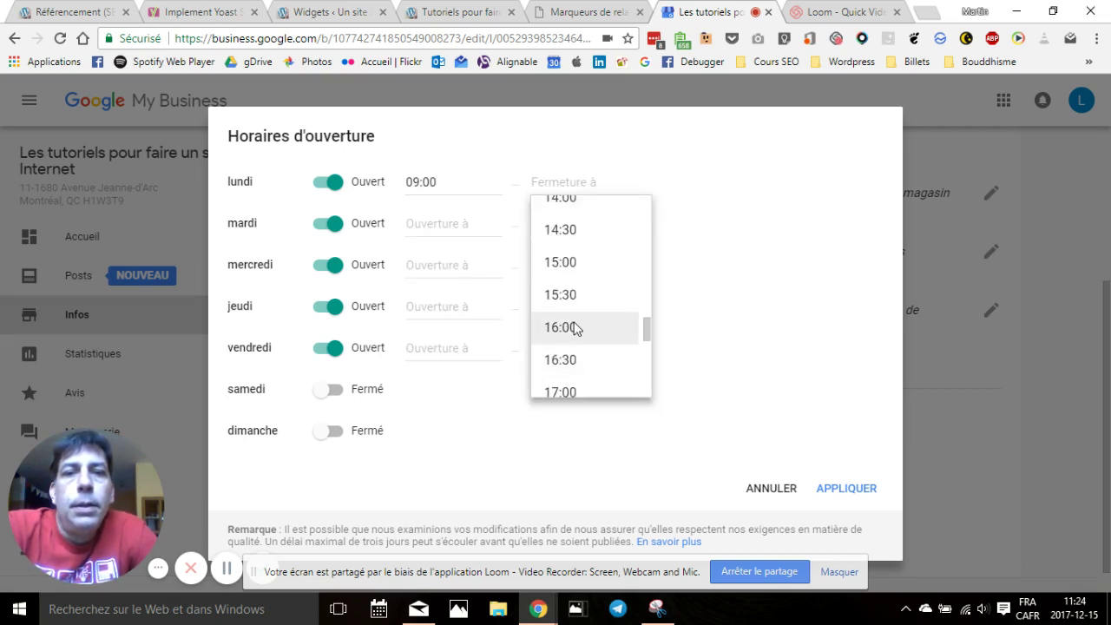
left_click(572, 327)
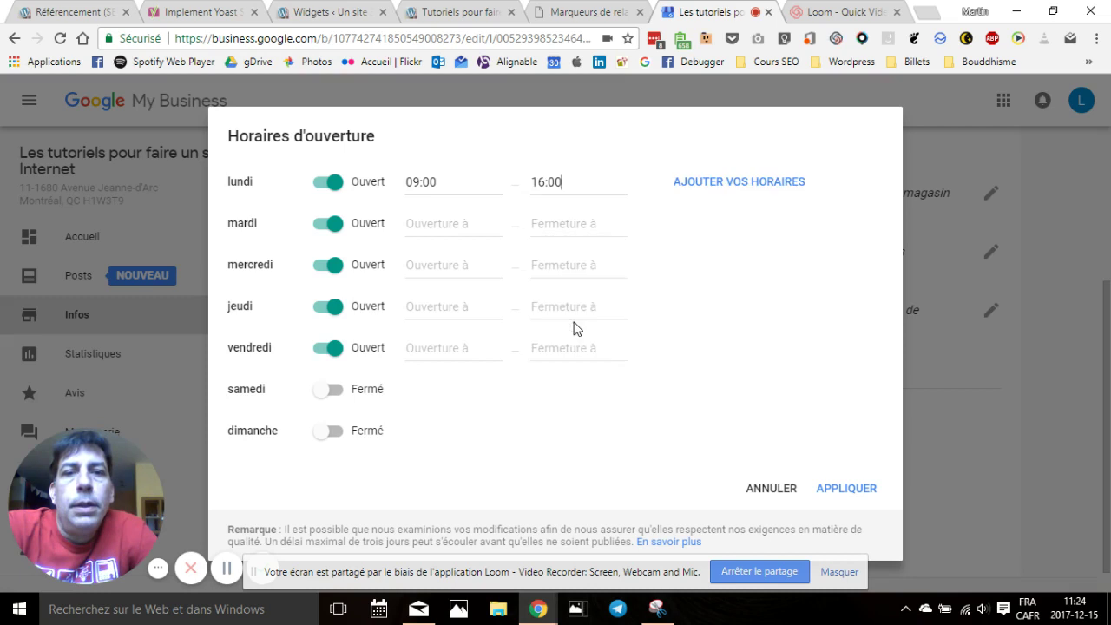
Add a second time range to Monday's hours and remove it again
left_click(767, 184)
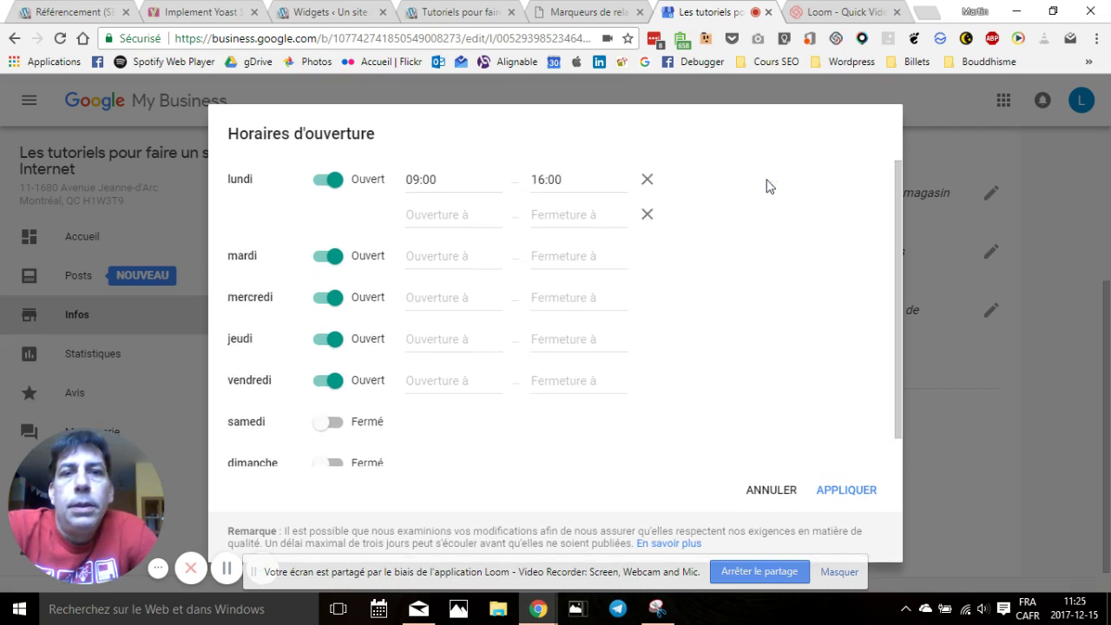
left_click(647, 214)
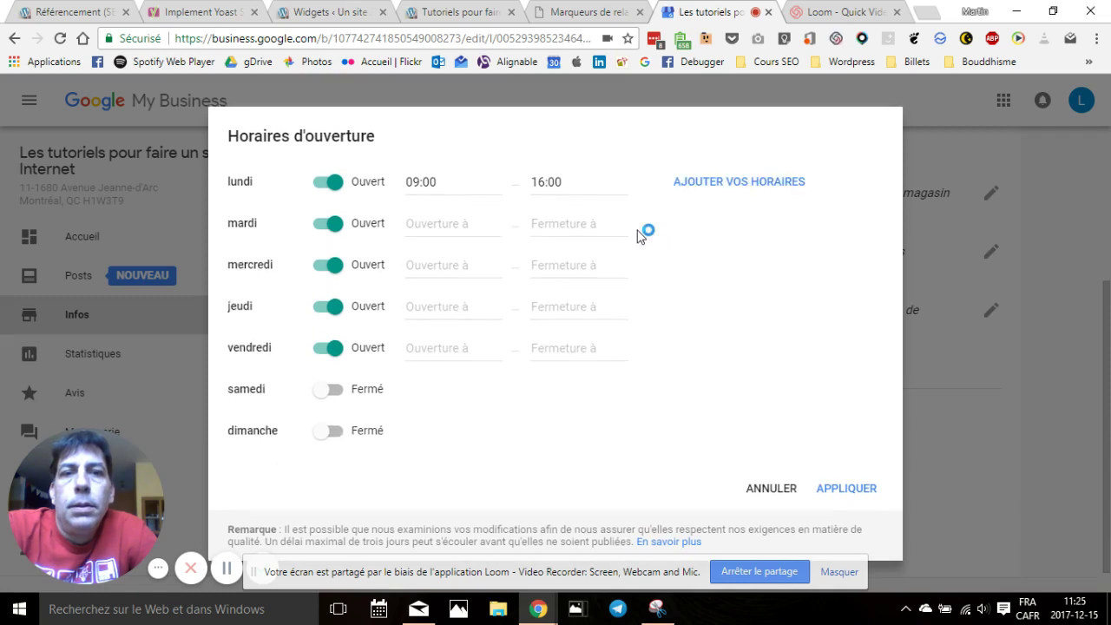
Set Tuesday's opening time to 09:00 and closing time to 16:00
left_click(486, 225)
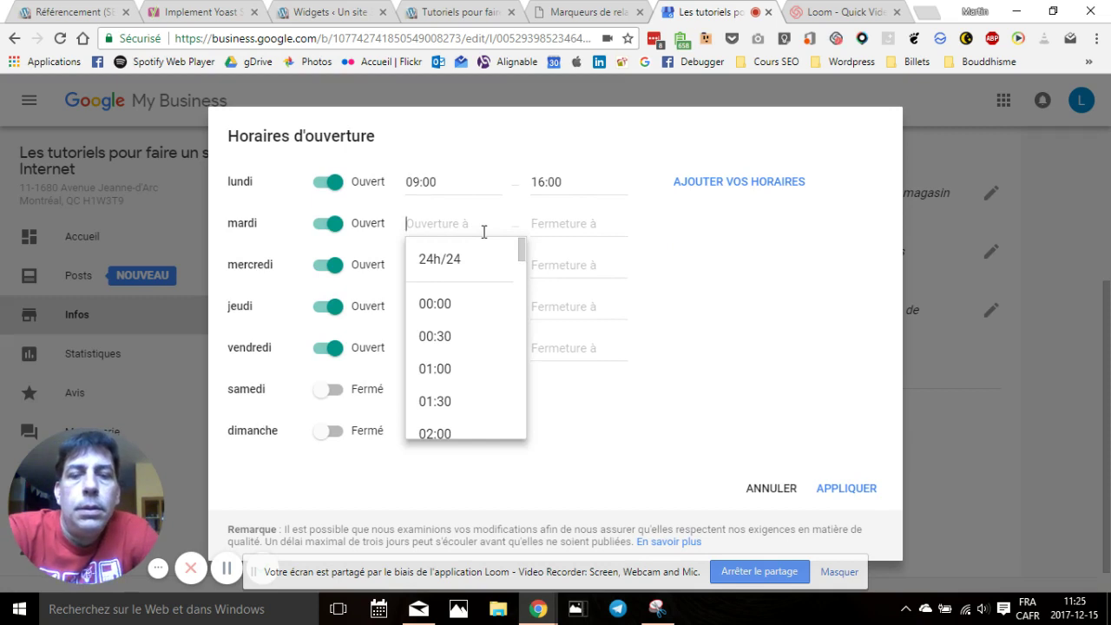
type("9")
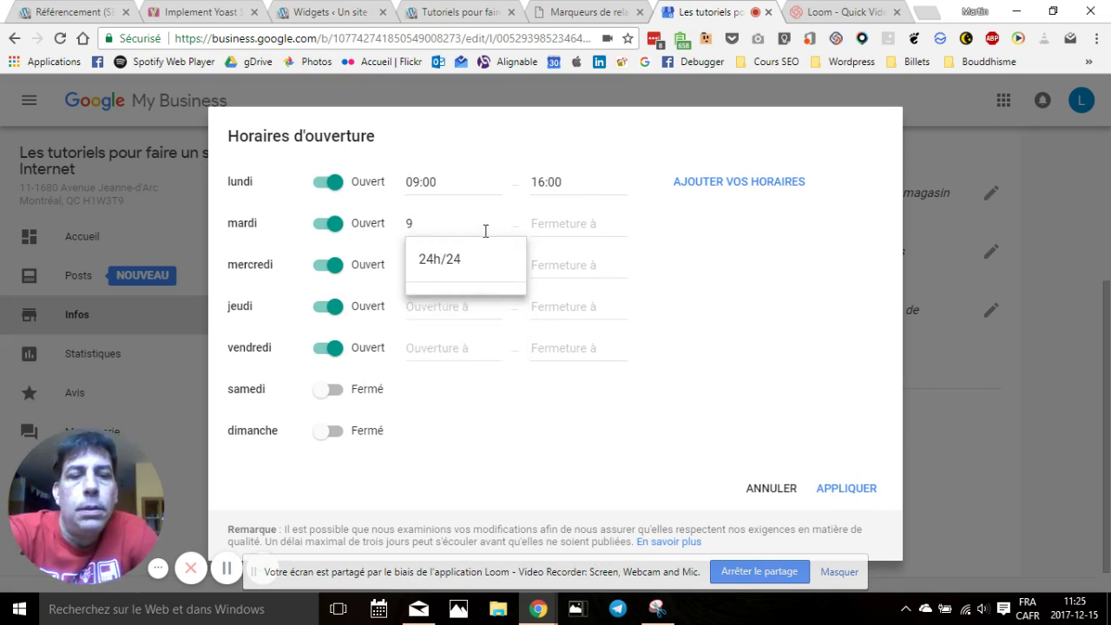
key("BackSpace")
scroll(479, 337, "down", 4)
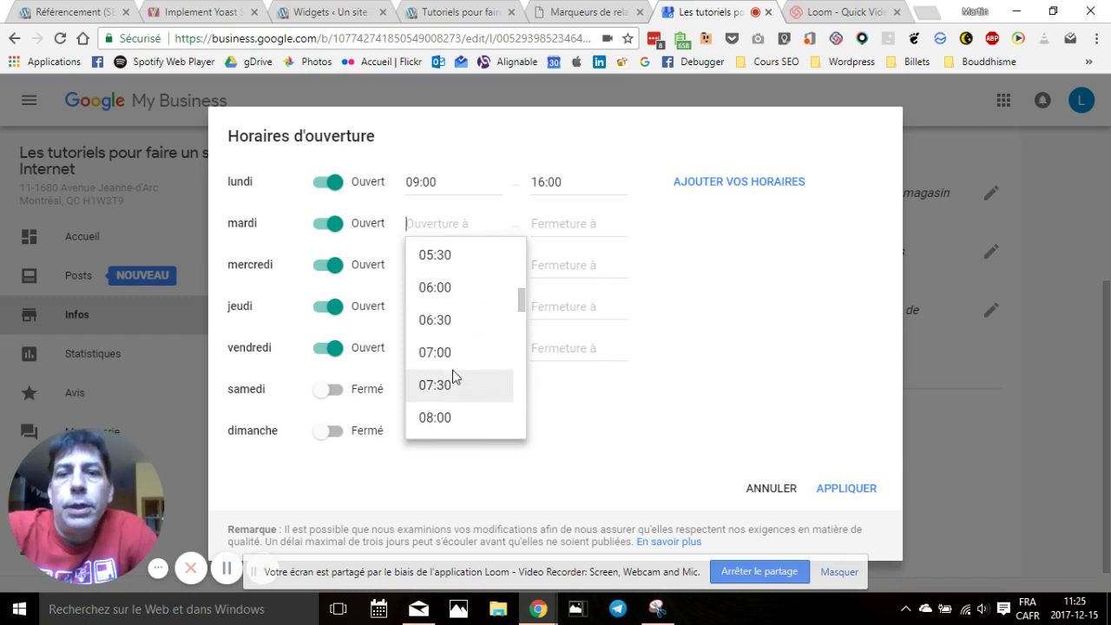
scroll(453, 375, "down", 1)
left_click(450, 404)
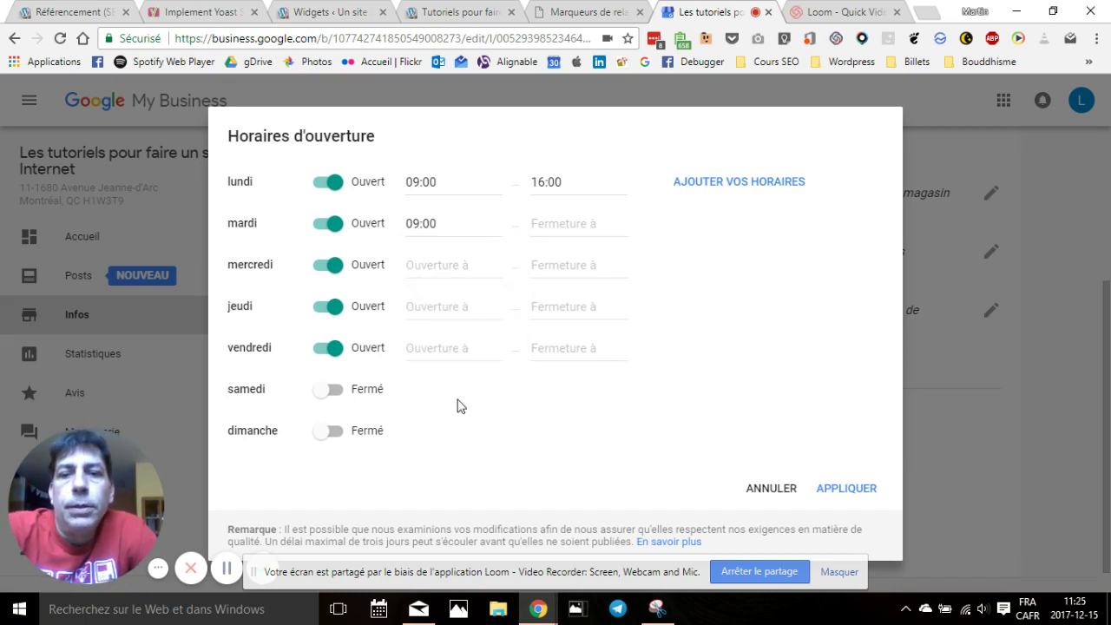
left_click(573, 217)
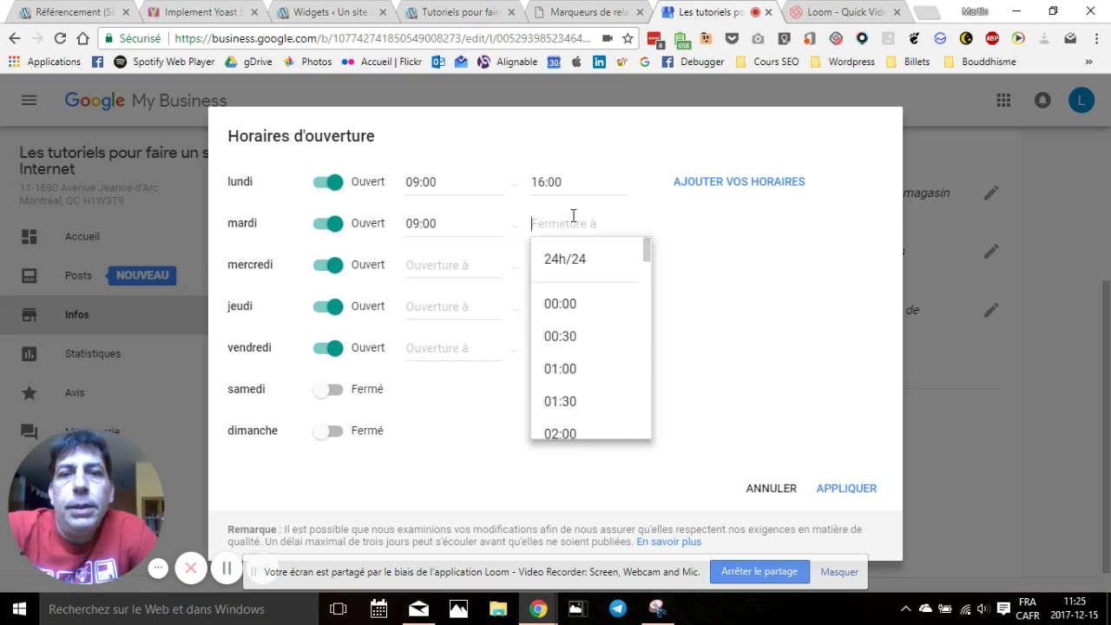
scroll(590, 324, "down", 12)
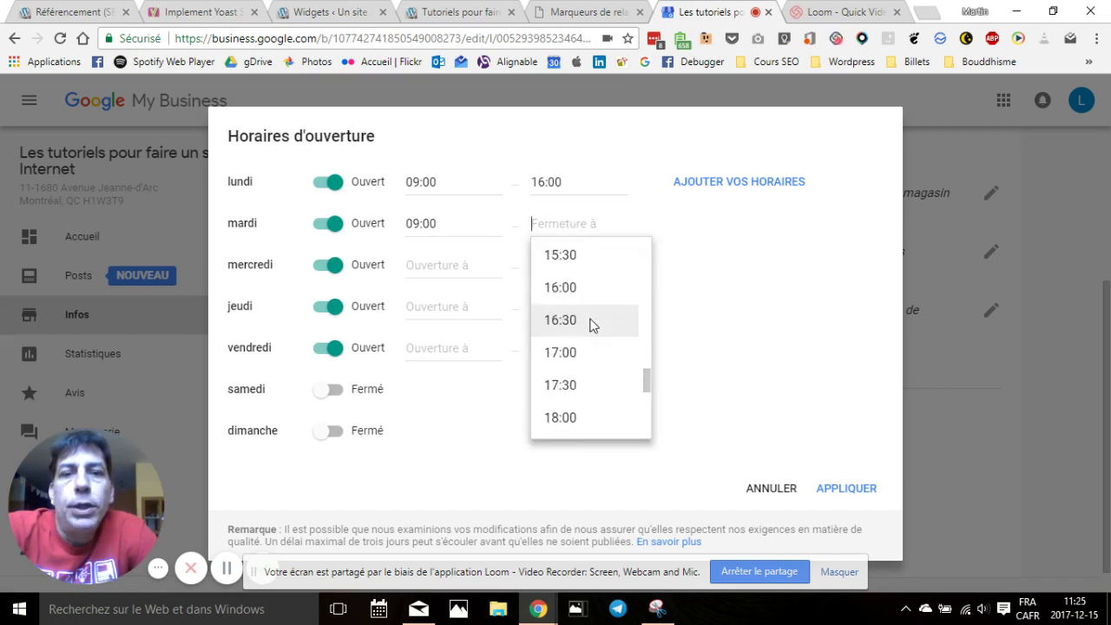
left_click(568, 288)
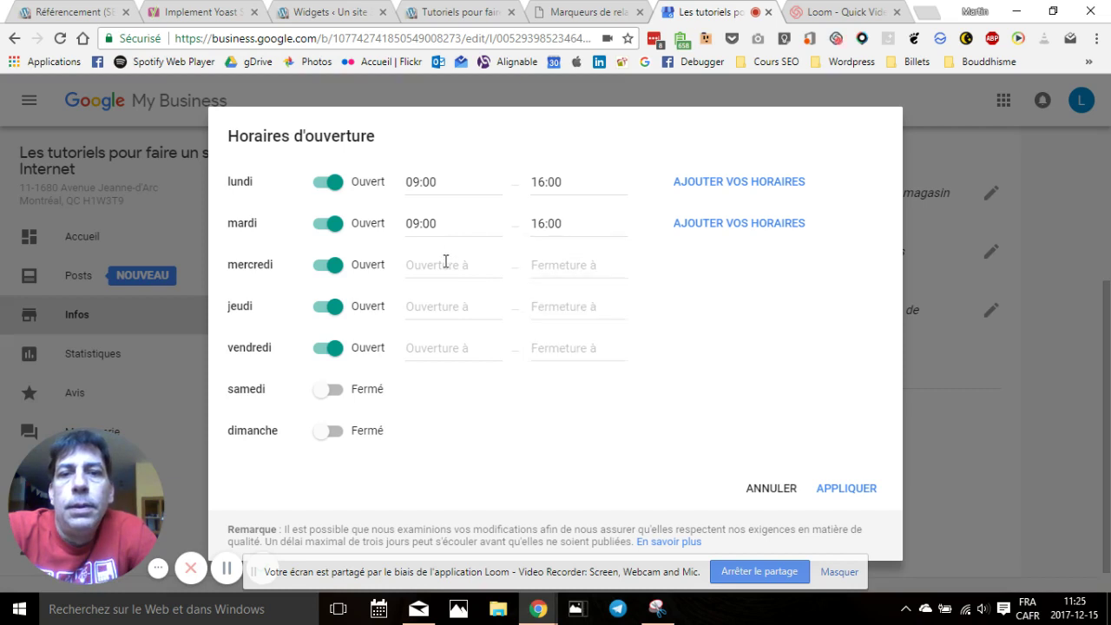
Set Wednesday's opening time to 09:00 and closing time to 16:30
left_click(446, 262)
scroll(483, 369, "down", 4)
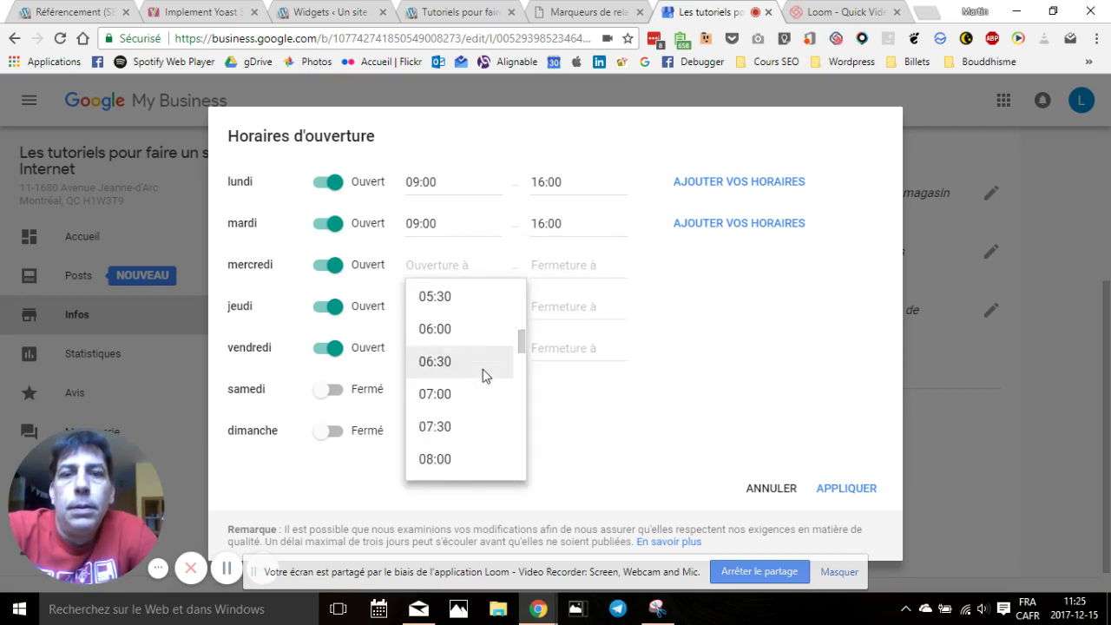
scroll(483, 369, "down", 2)
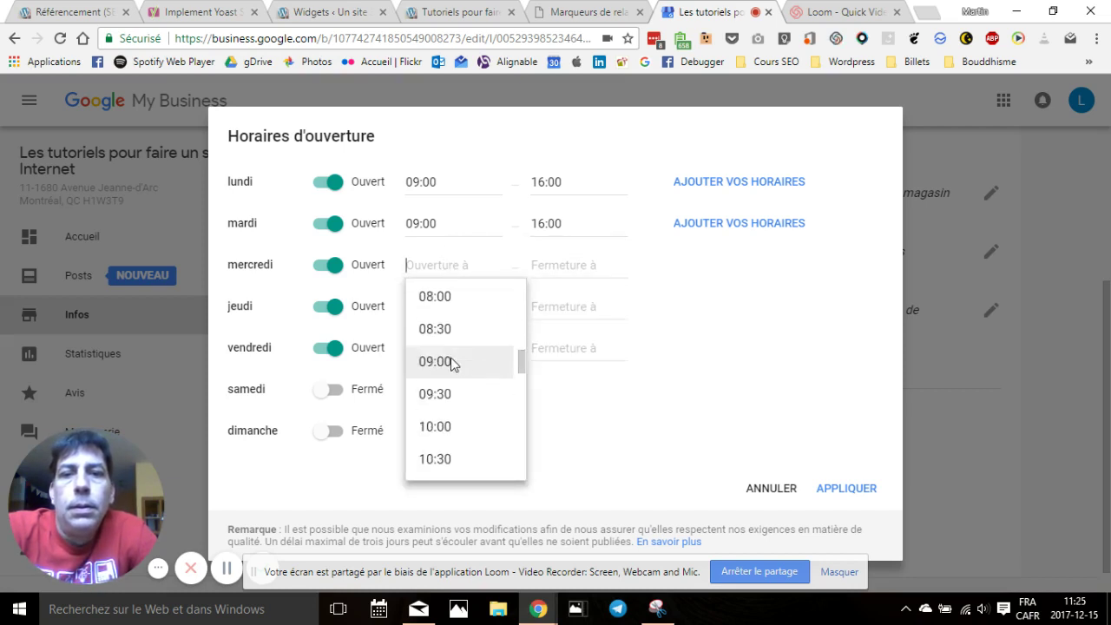
left_click(488, 353)
left_click(565, 261)
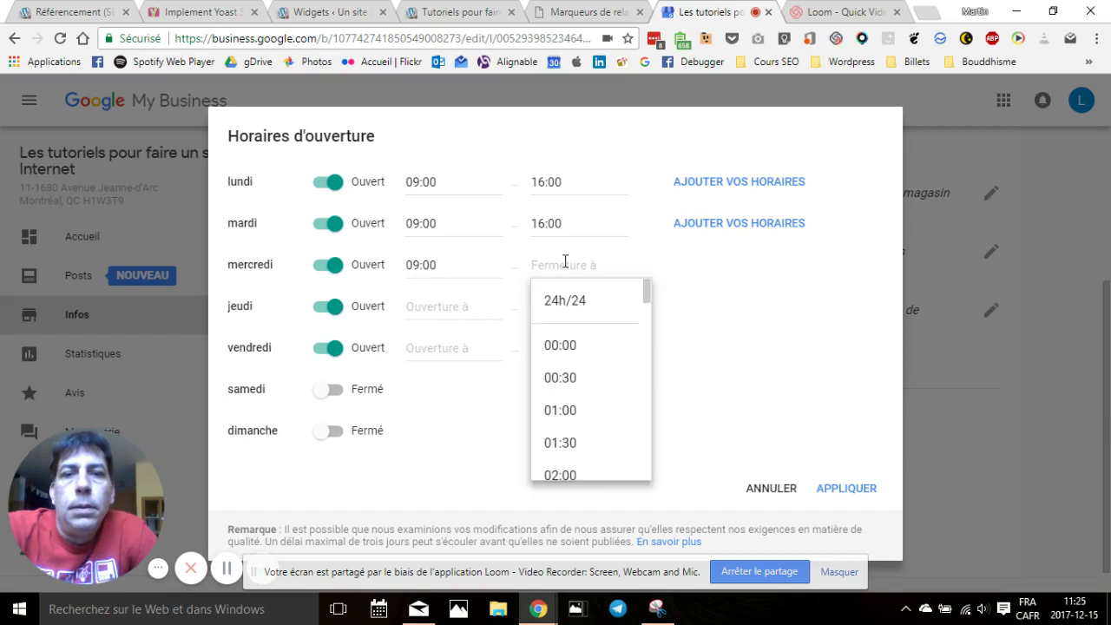
scroll(568, 351, "down", 4)
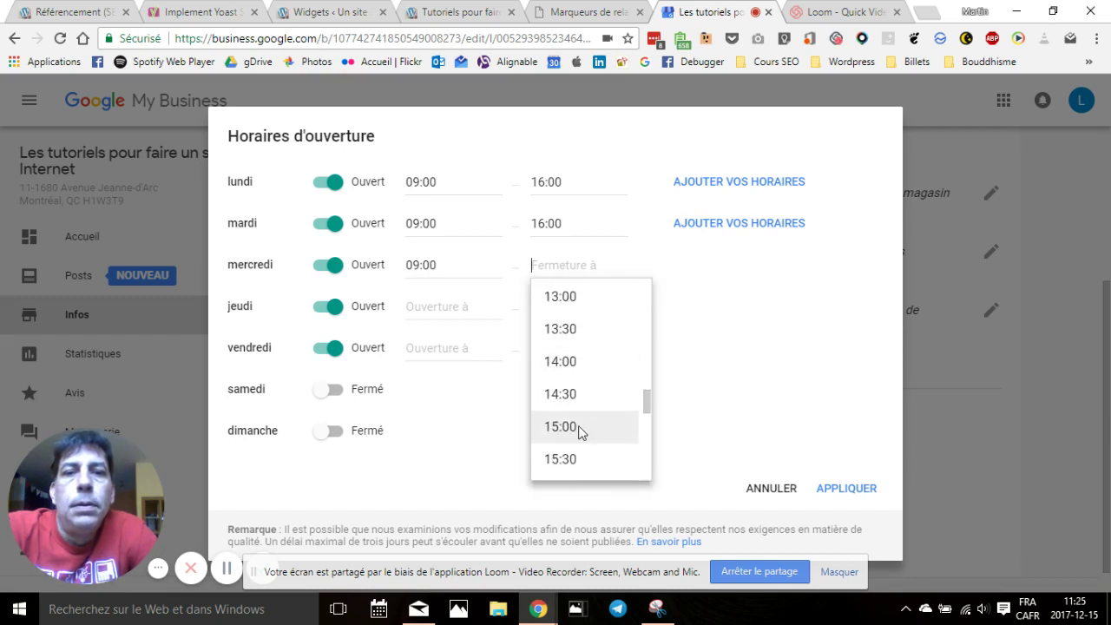
scroll(568, 456, "down", 2)
left_click(575, 362)
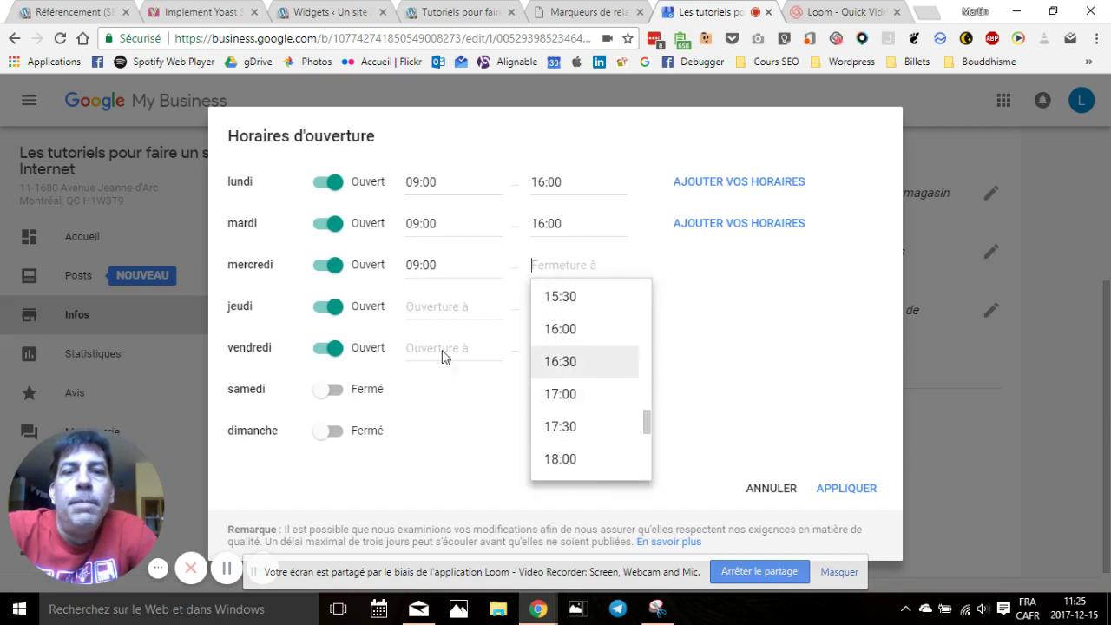
Set Thursday's opening time to 09:00 and closing time to 16:00
left_click(451, 307)
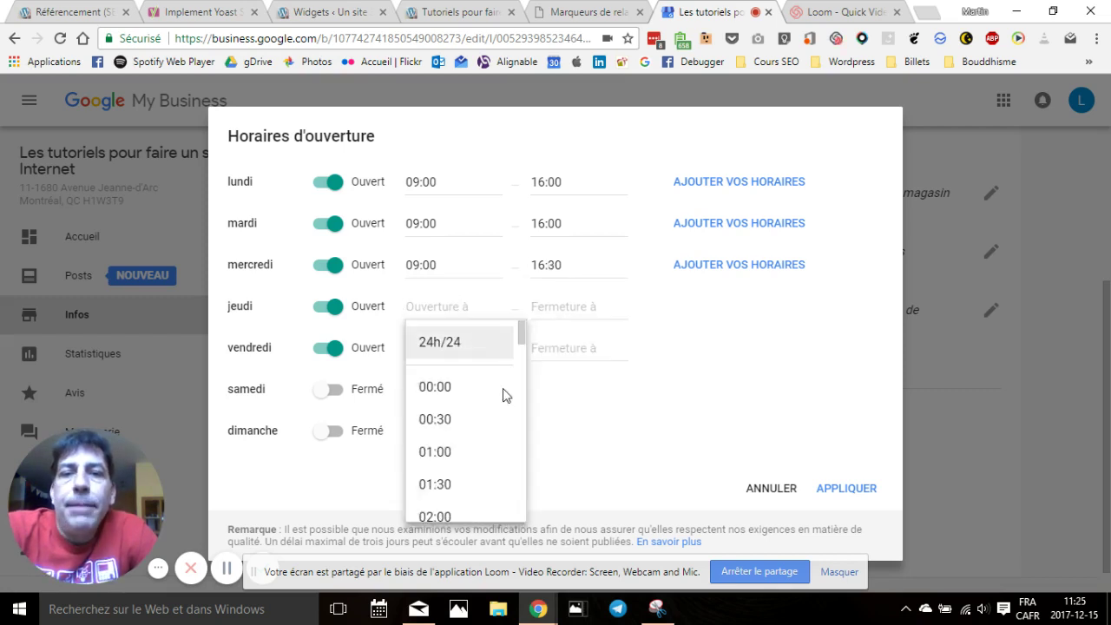
scroll(499, 387, "down", 5)
scroll(499, 387, "down", 1)
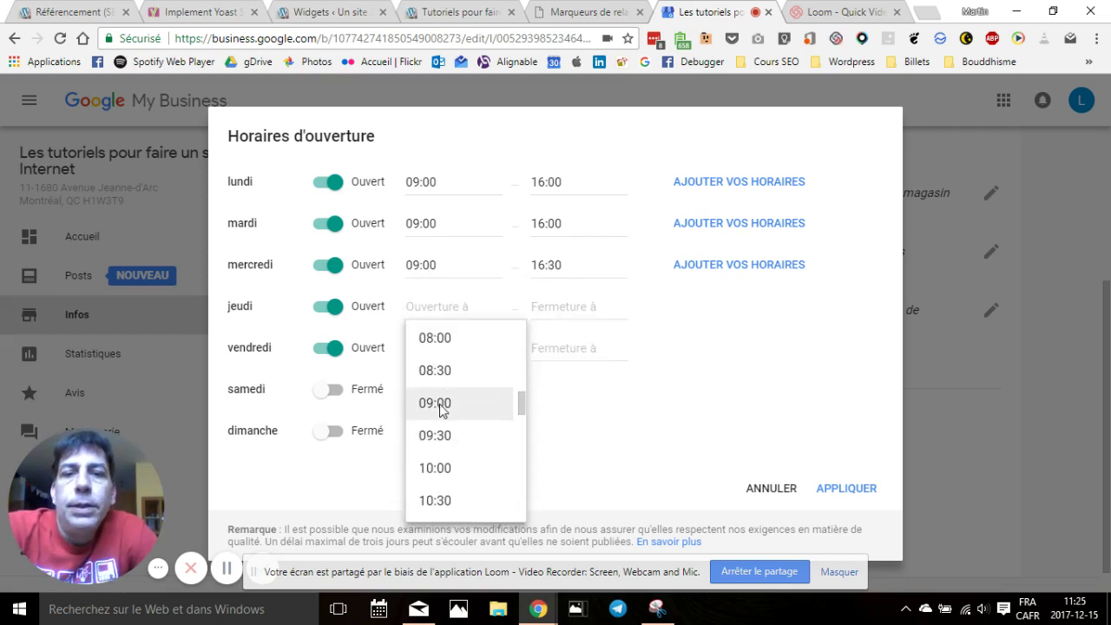
left_click(444, 406)
left_click(550, 308)
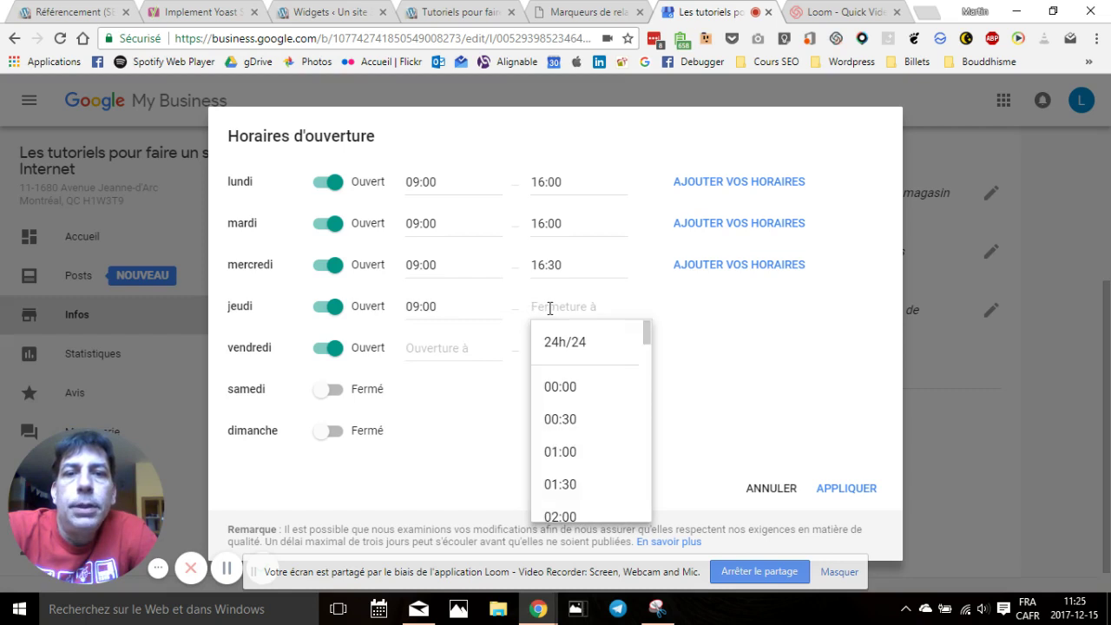
scroll(611, 429, "down", 5)
scroll(611, 429, "down", 6)
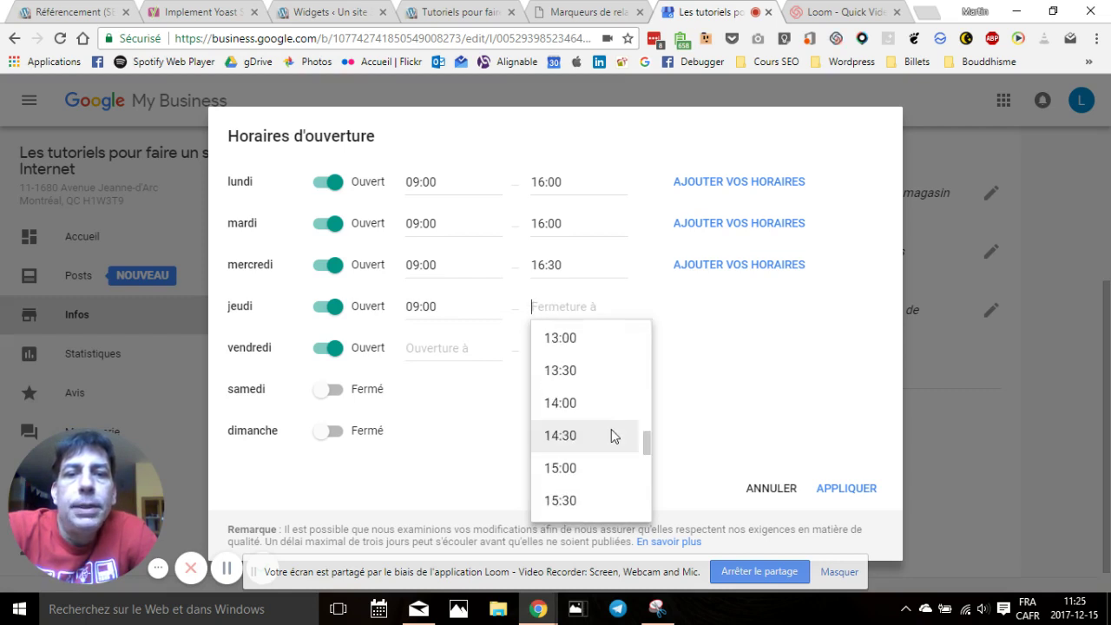
scroll(611, 428, "down", 2)
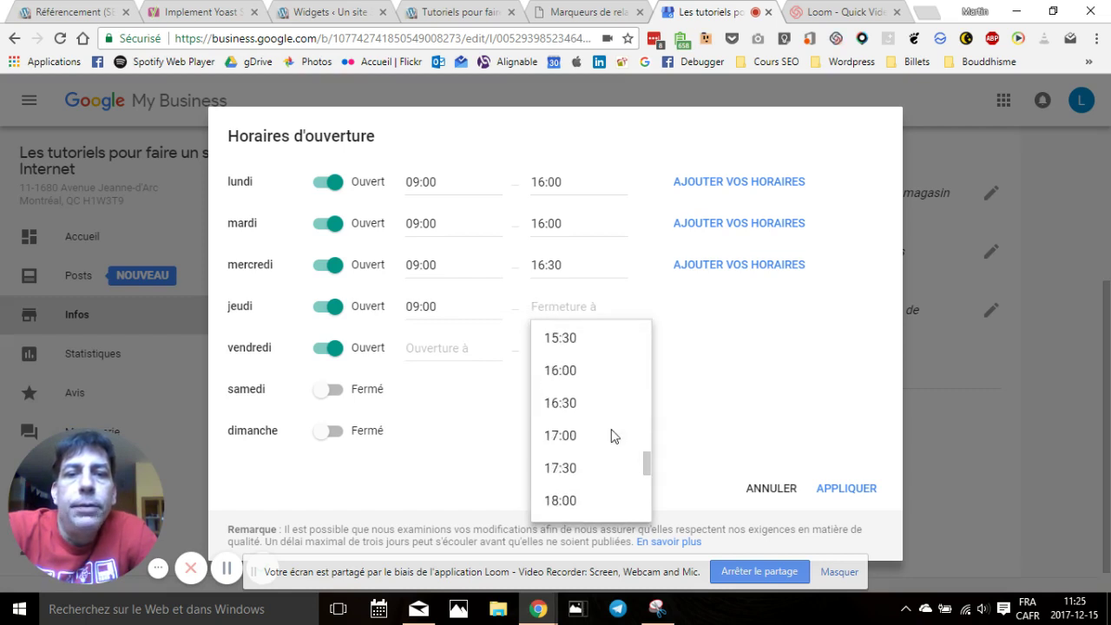
left_click(573, 371)
Set Wednesday's closing time to 16:00
left_click(569, 264)
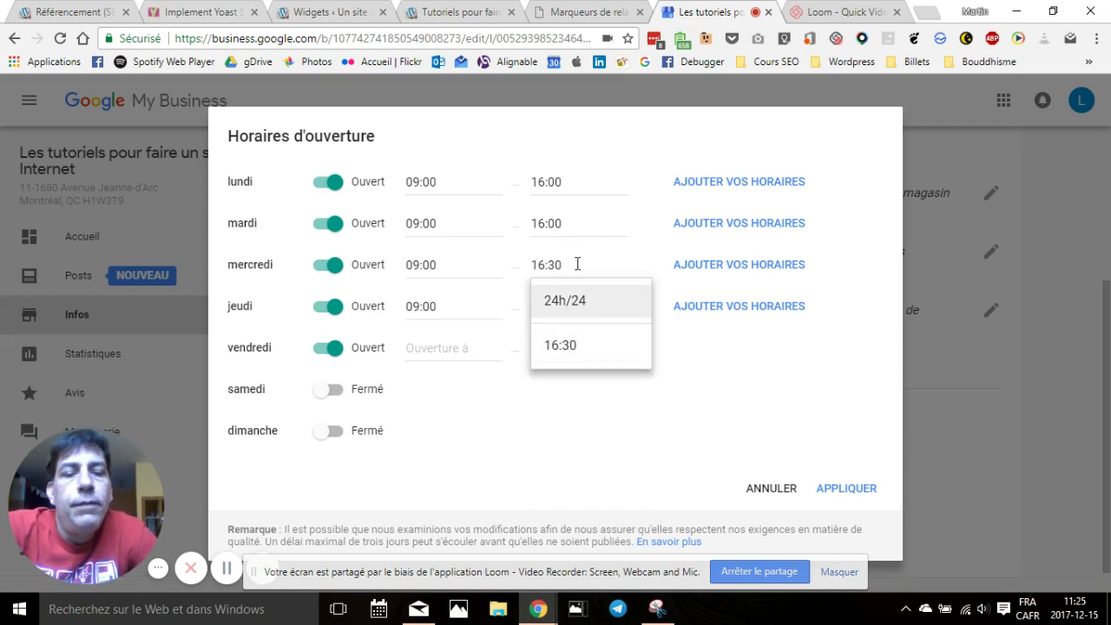
key("BackSpace")
key("BackSpace")
type("00")
key("Tab")
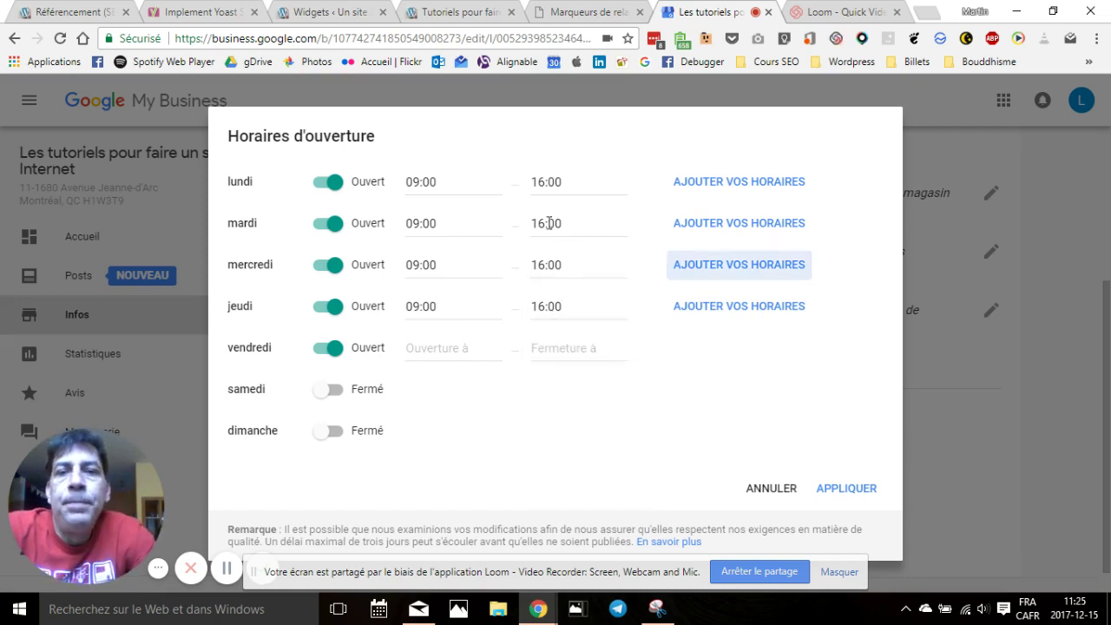
Set Friday's opening time to 09:00 and closing time to 16:00, and apply the weekly opening hours
left_click(429, 346)
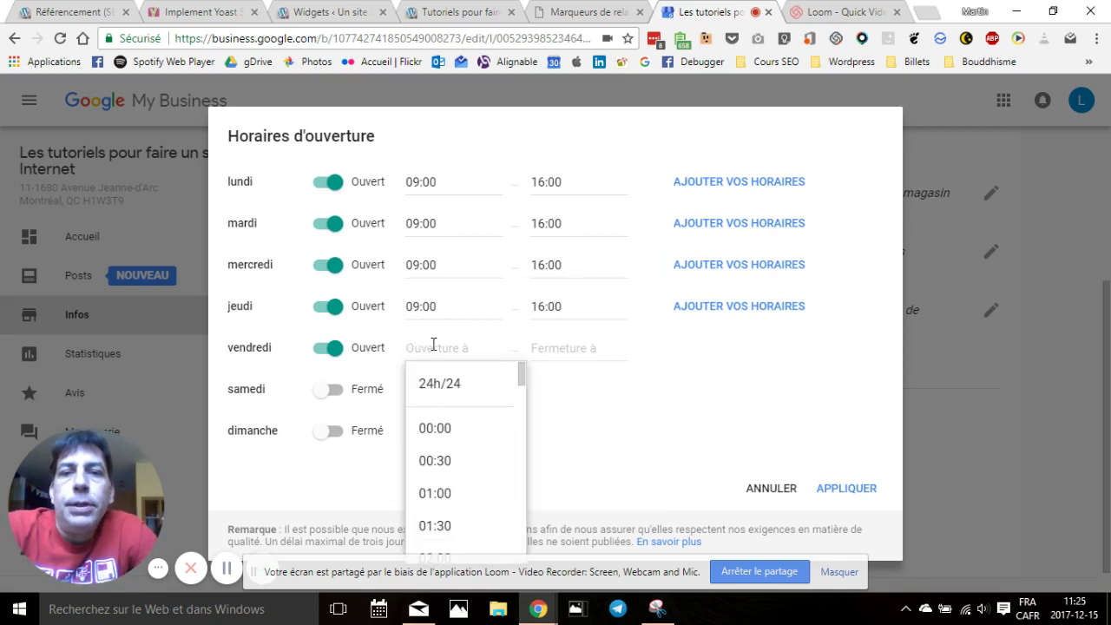
scroll(427, 434, "down", 7)
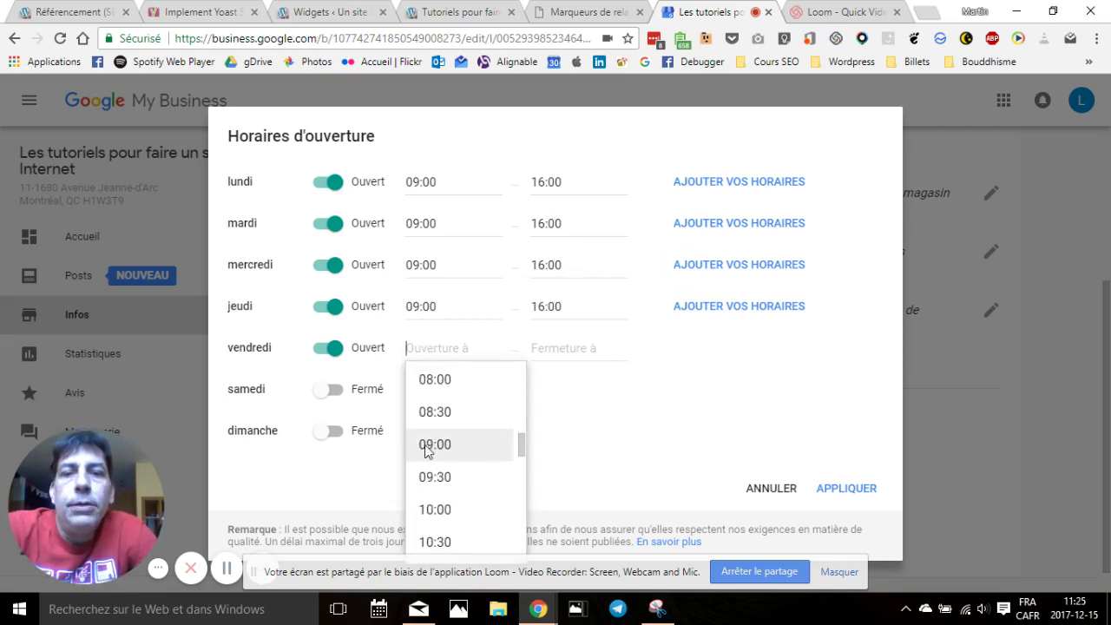
left_click(430, 445)
left_click(543, 349)
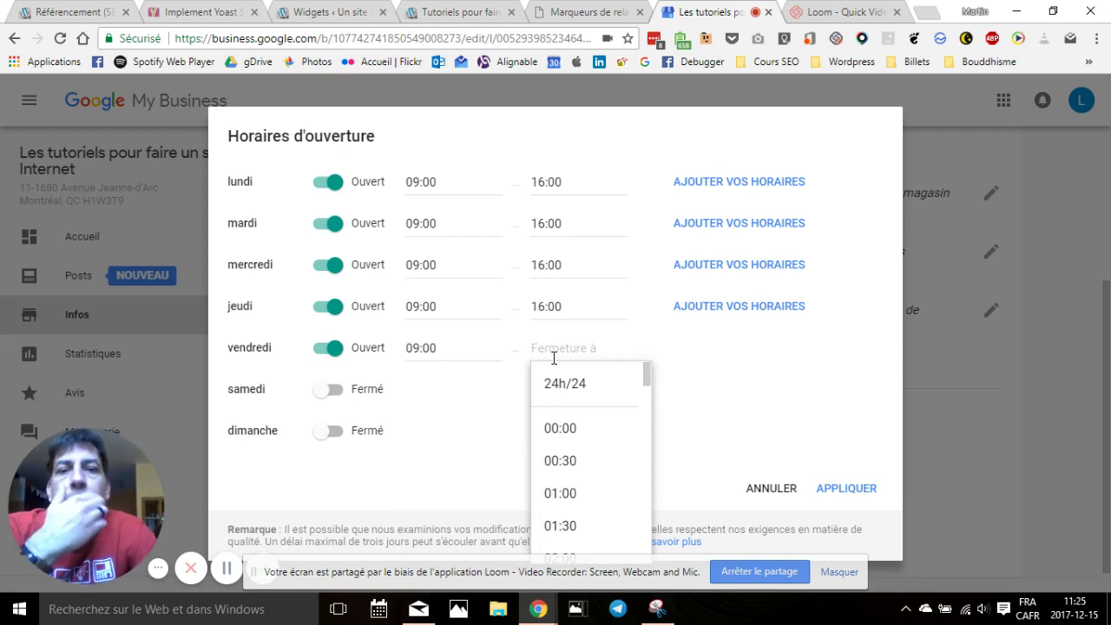
scroll(595, 454, "down", 10)
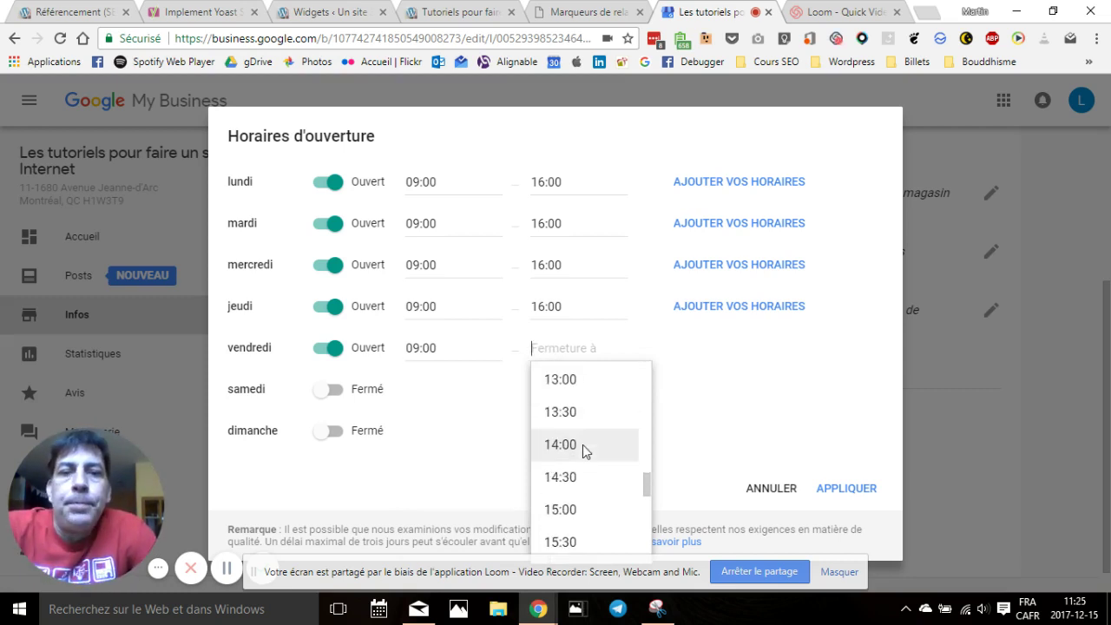
scroll(601, 455, "down", 2)
scroll(560, 413, "down", 1)
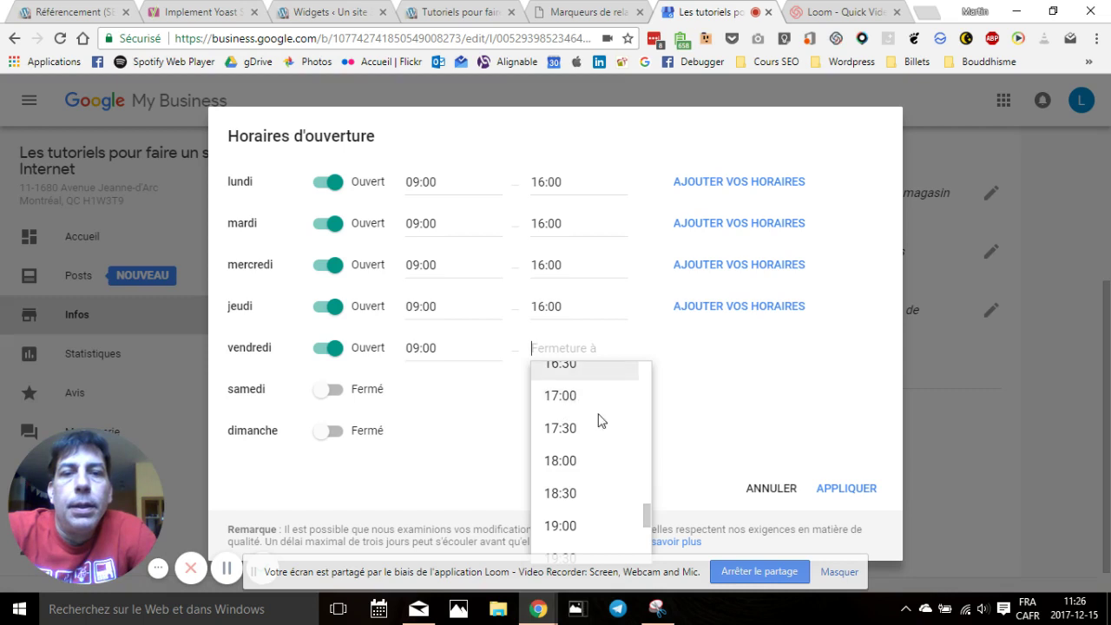
scroll(598, 422, "up", 3)
left_click(561, 493)
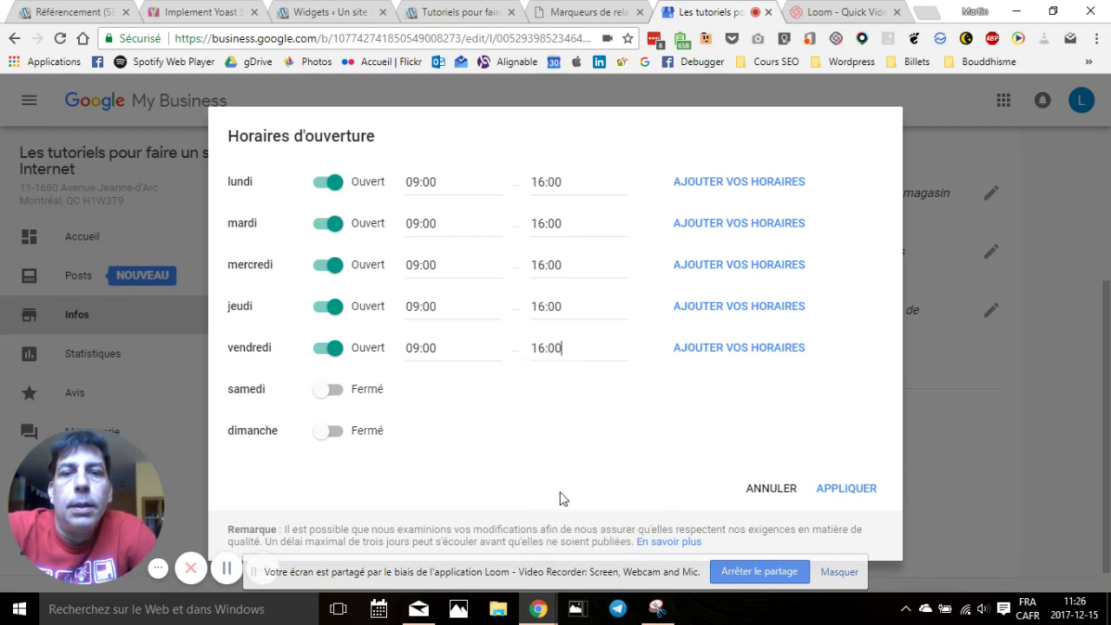
left_click(845, 488)
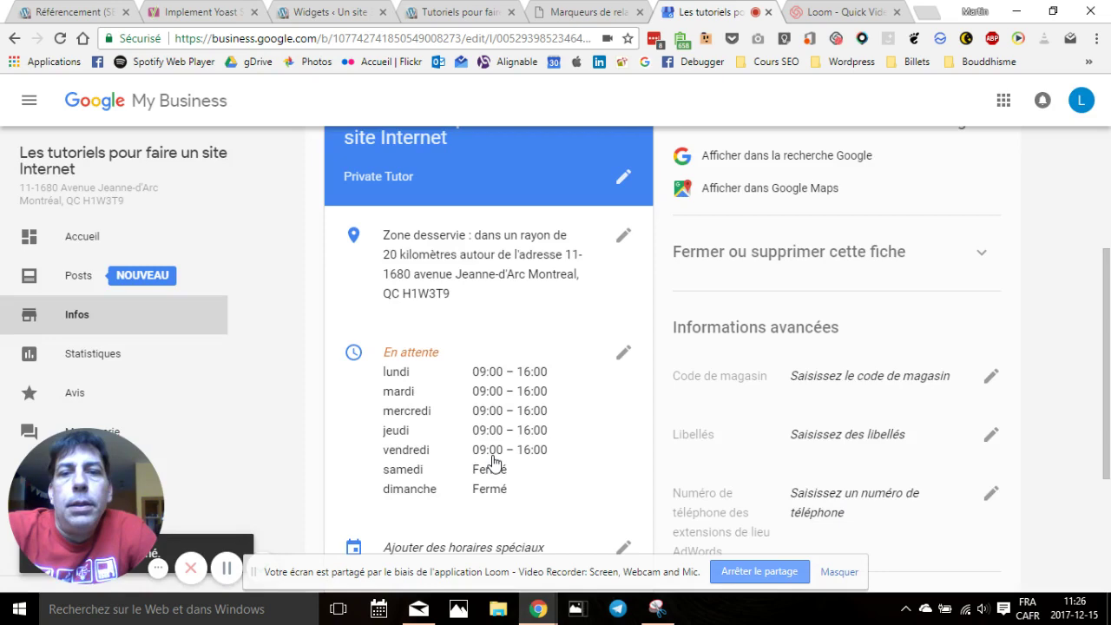
Open the special opening hours and mark 24/12/2017 and 25/12/2017 as closed
scroll(493, 465, "down", 2)
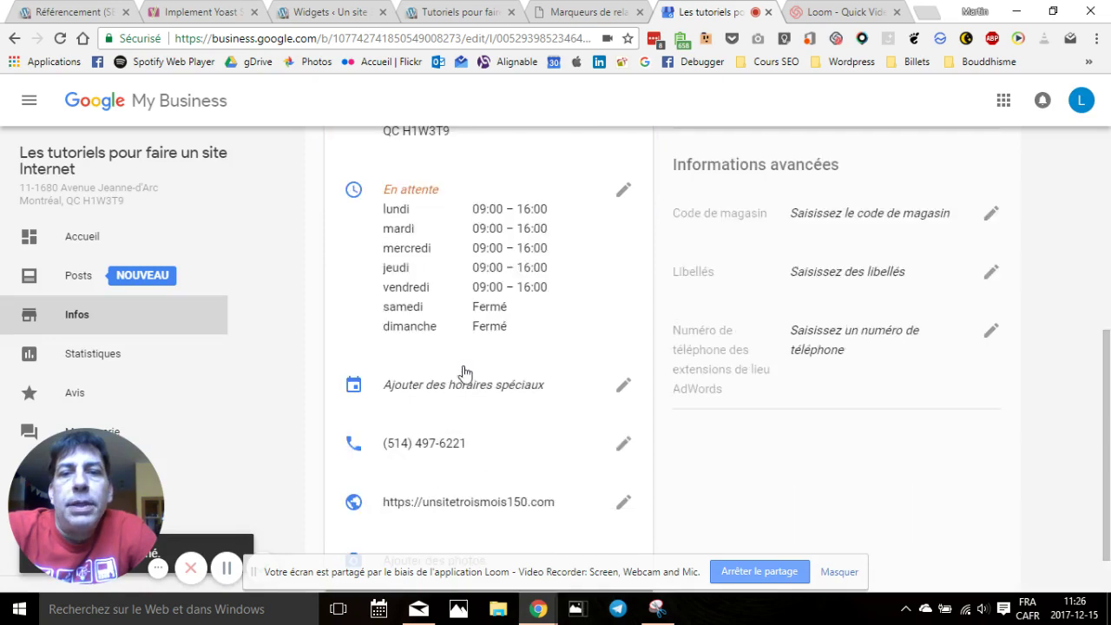
left_click(625, 387)
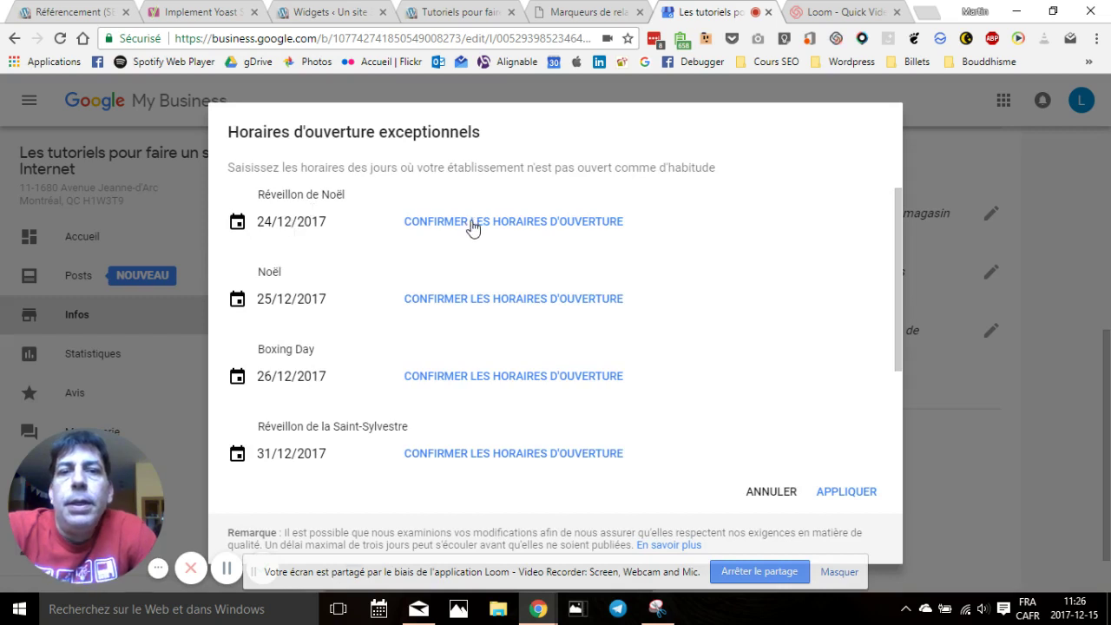
left_click(469, 225)
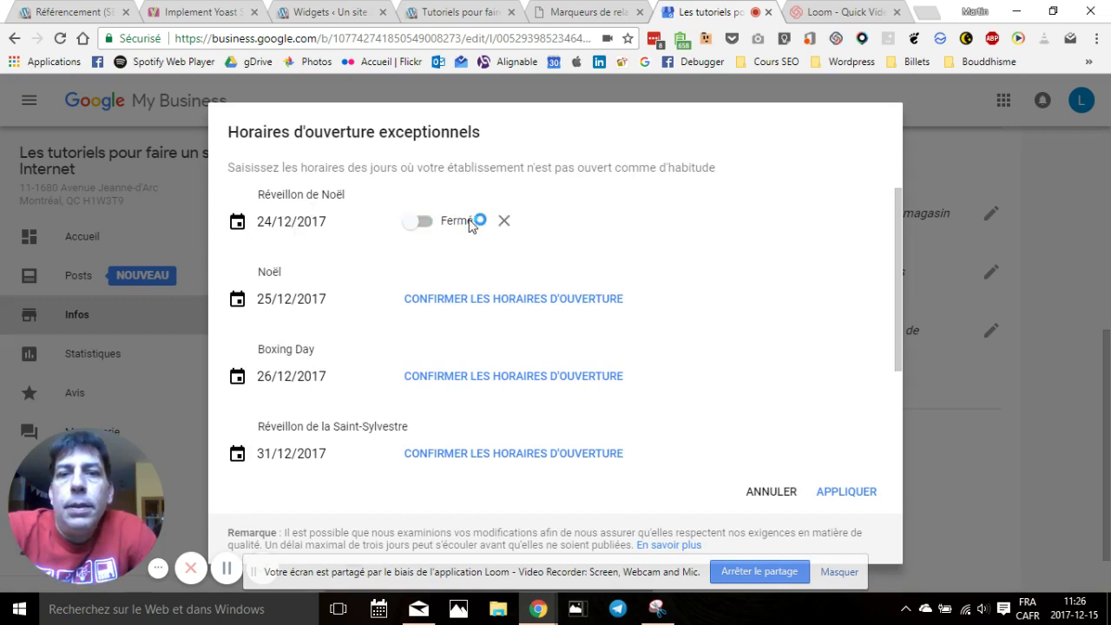
left_click(465, 304)
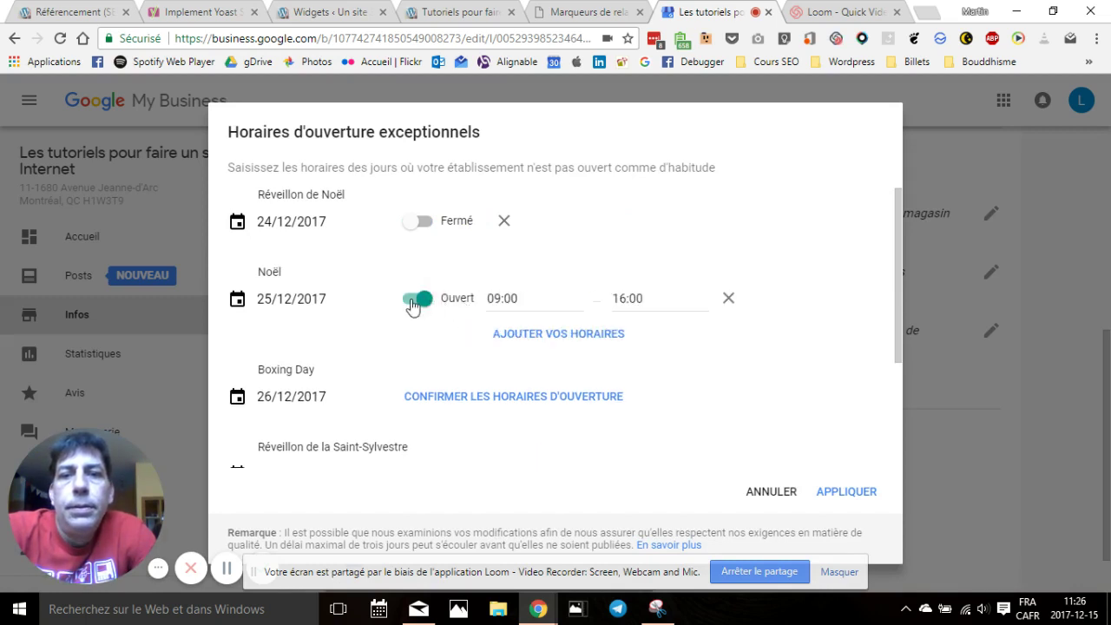
left_click(727, 300)
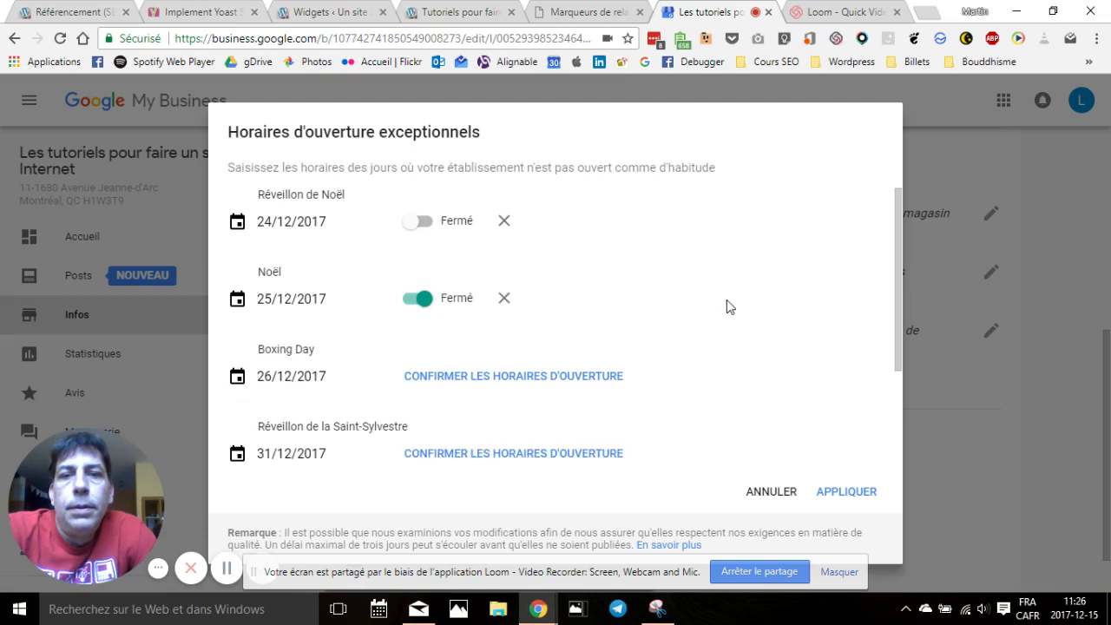
Mark 31/12/2017 as closed, confirm Boxing Day as open 09:00 to 16:00, and apply the special hours
left_click(461, 457)
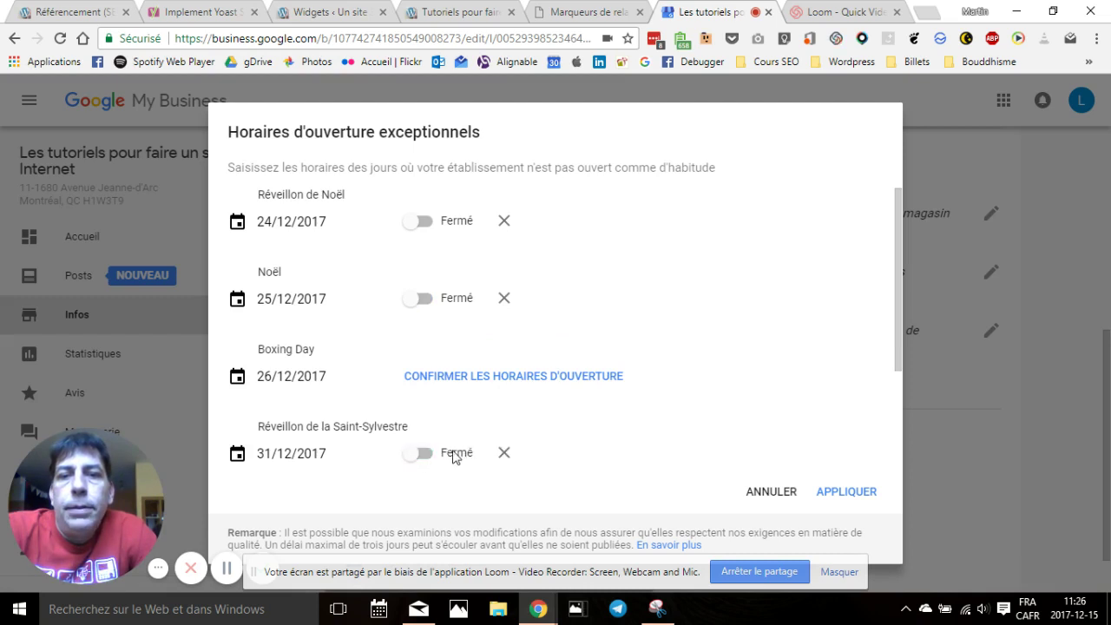
left_click(482, 377)
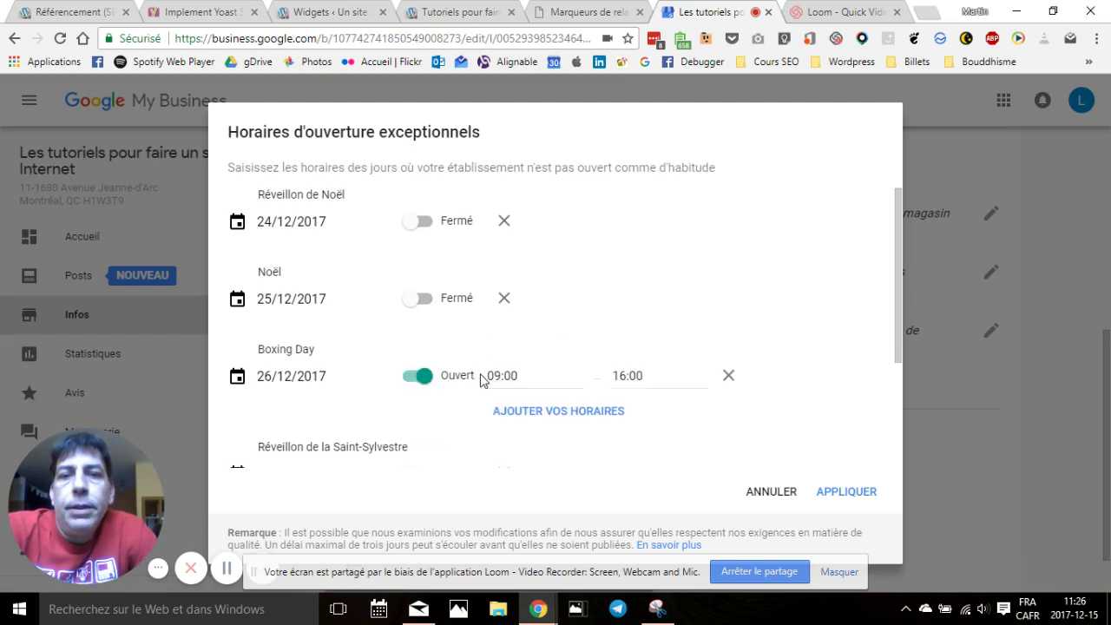
left_click(835, 495)
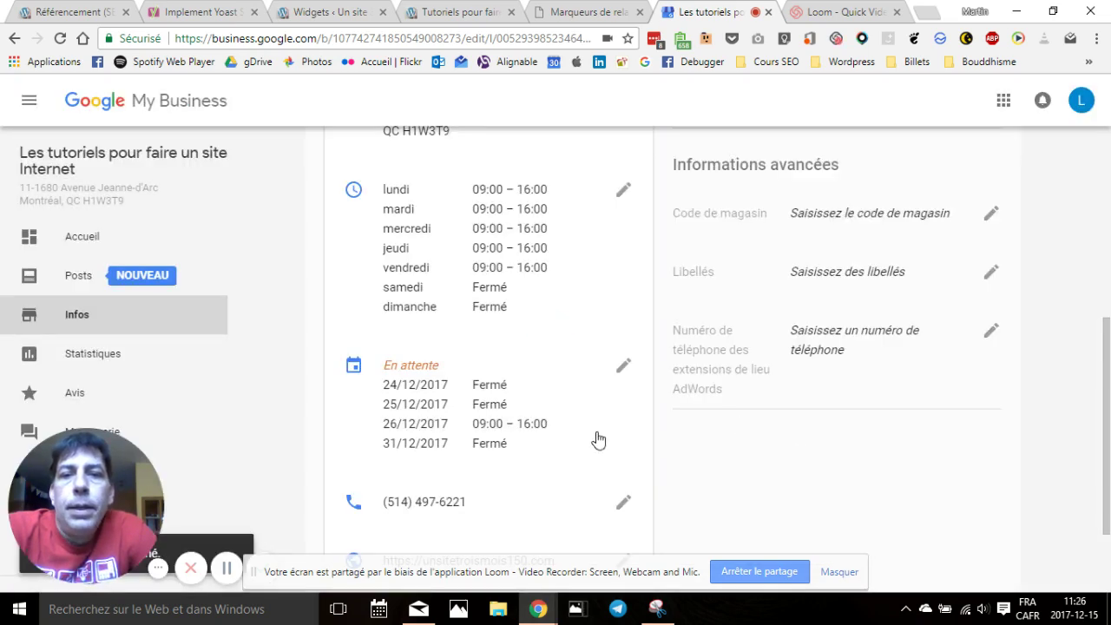
Open the listing's photos and upload tutoriel-faire-site-seul-2 from the Experience folder as the cover photo
scroll(599, 440, "down", 2)
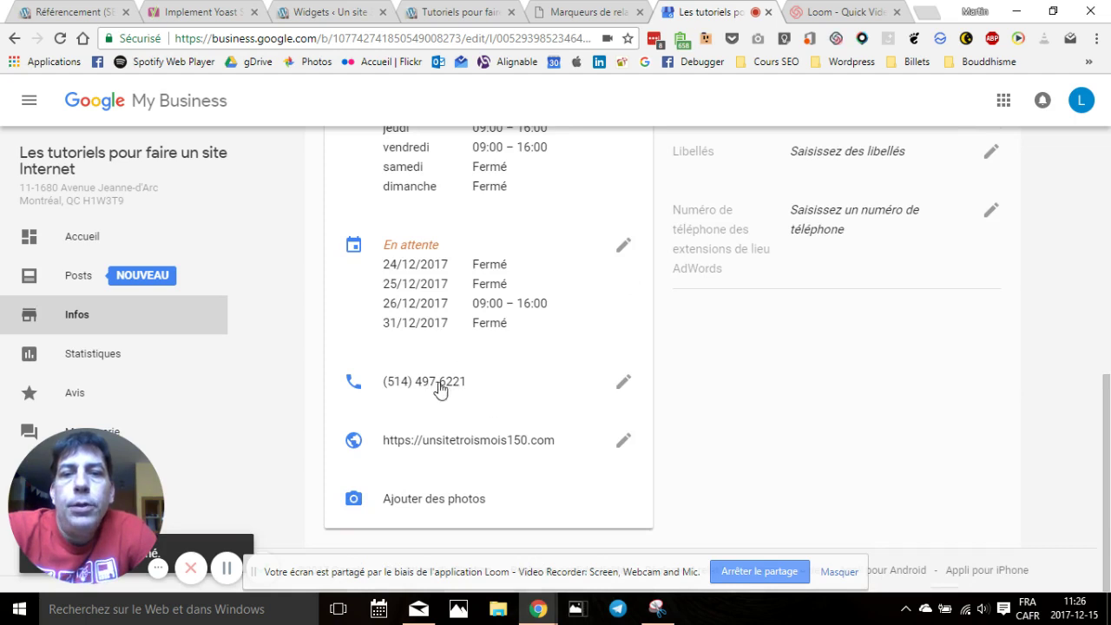
left_click(464, 499)
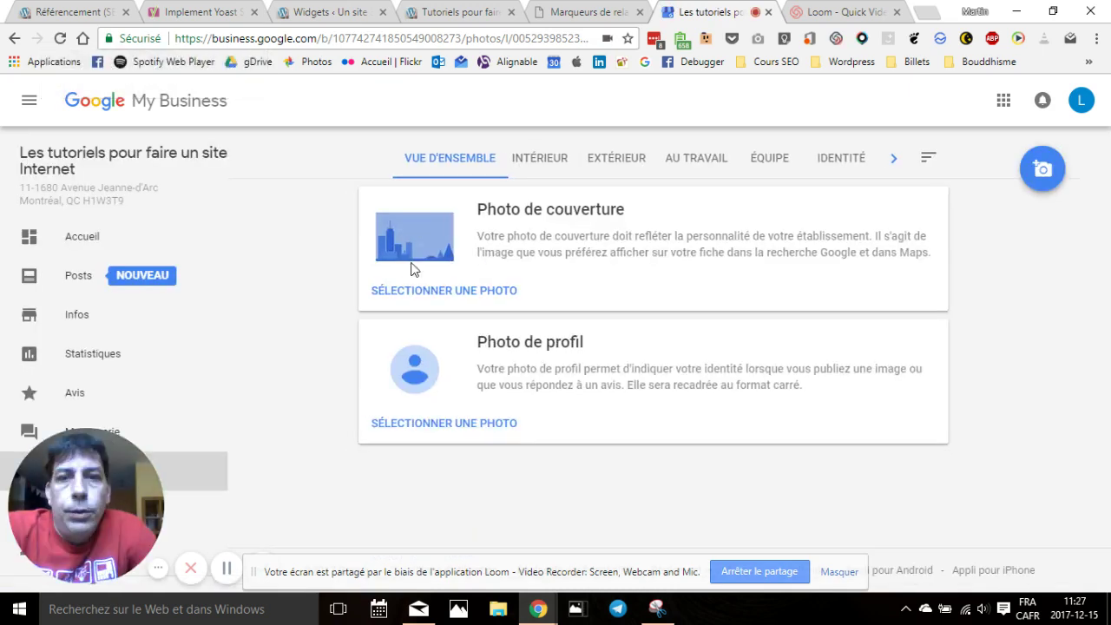
left_click(415, 290)
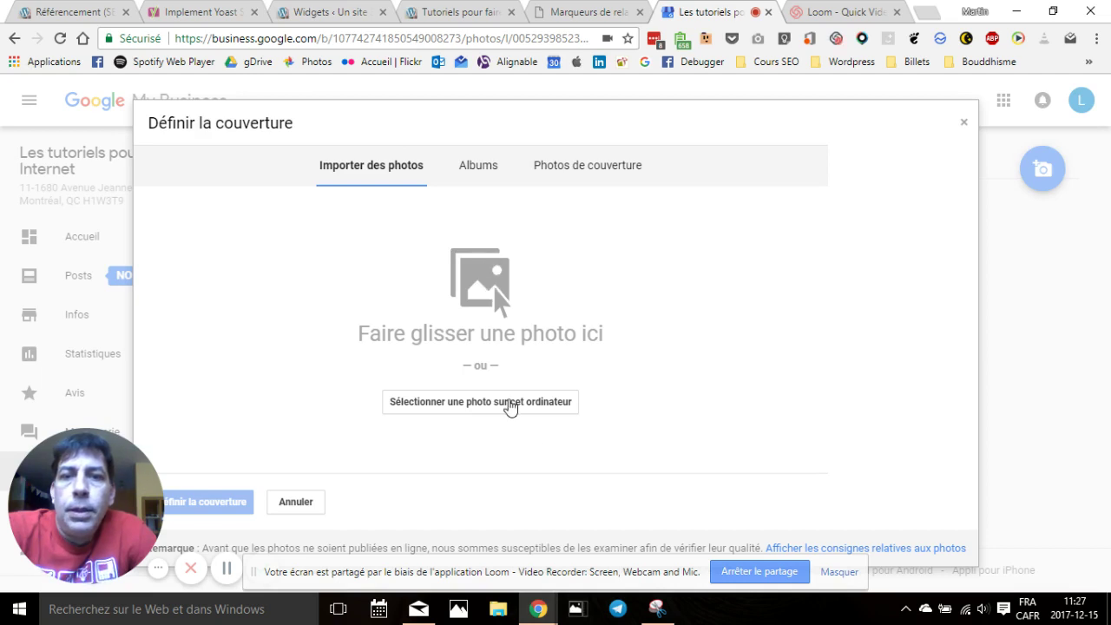
left_click(511, 408)
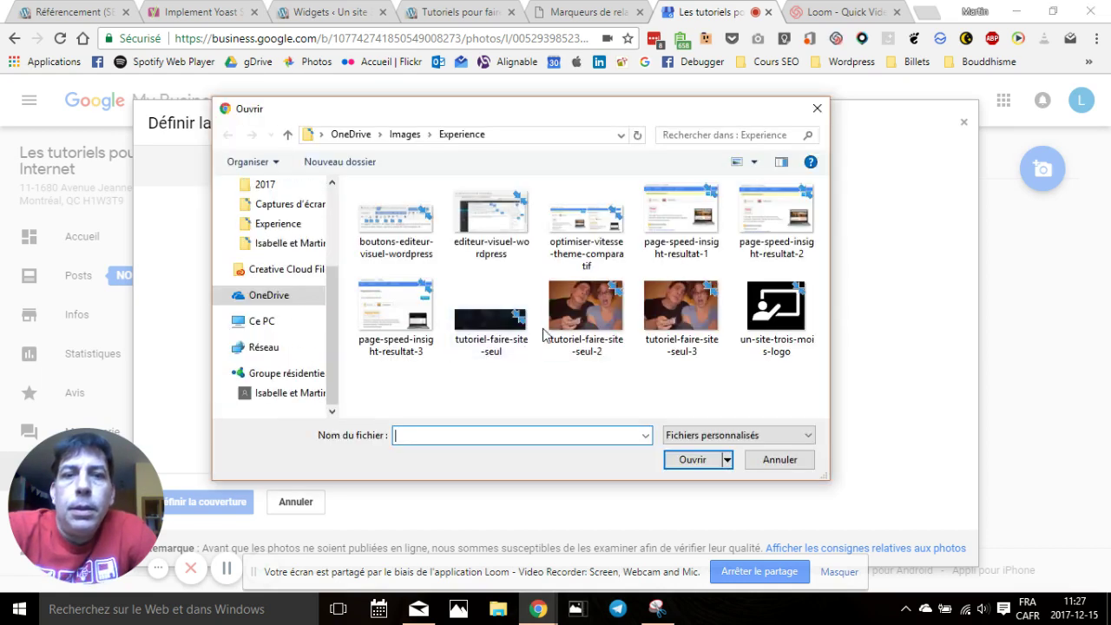
left_click(589, 313)
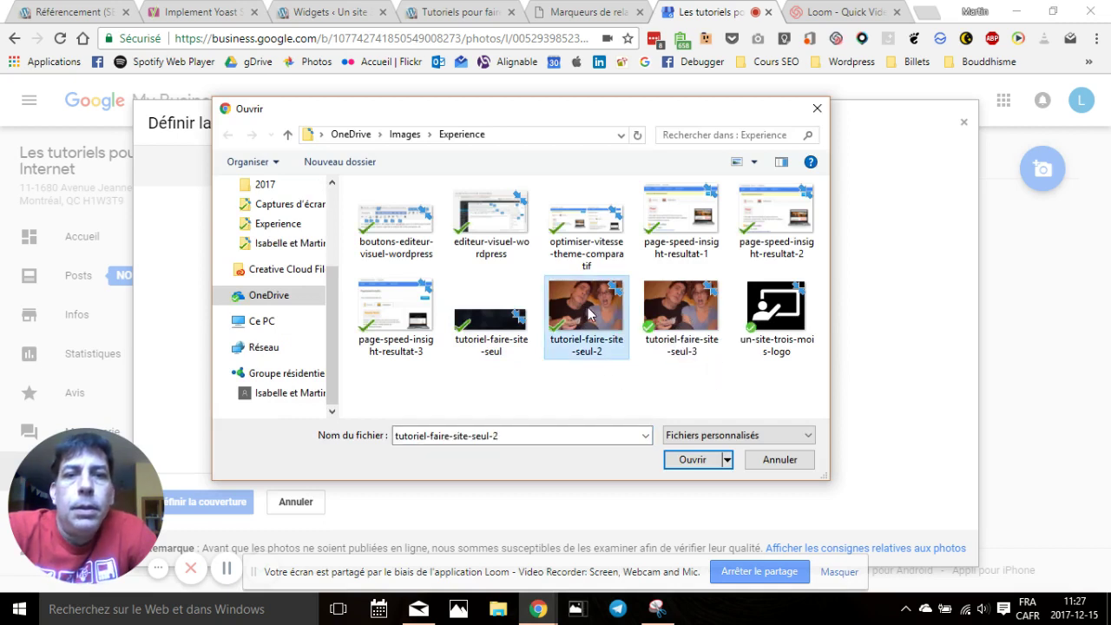
left_click(690, 460)
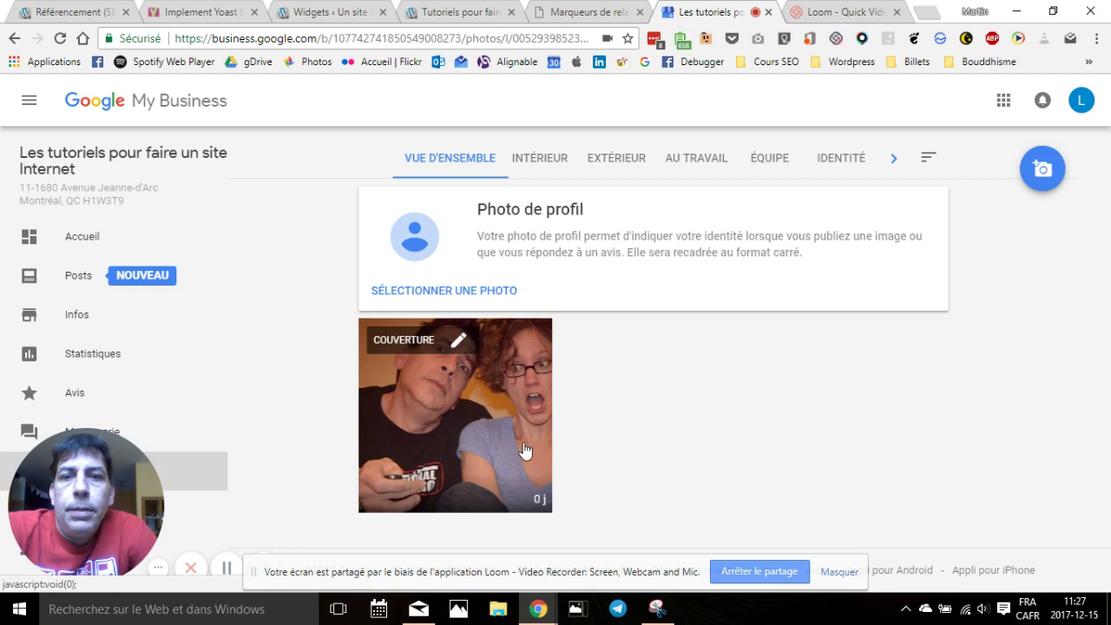
Start setting the profile photo and look through the OneDrive Images and Experience folders for a suitable picture
left_click(424, 292)
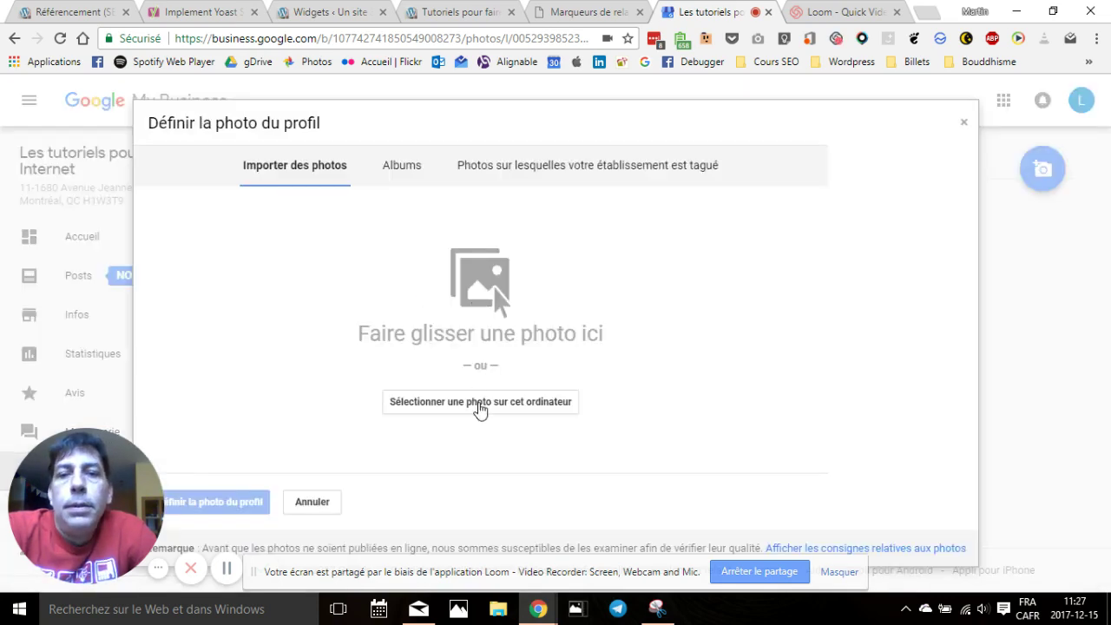
left_click(480, 410)
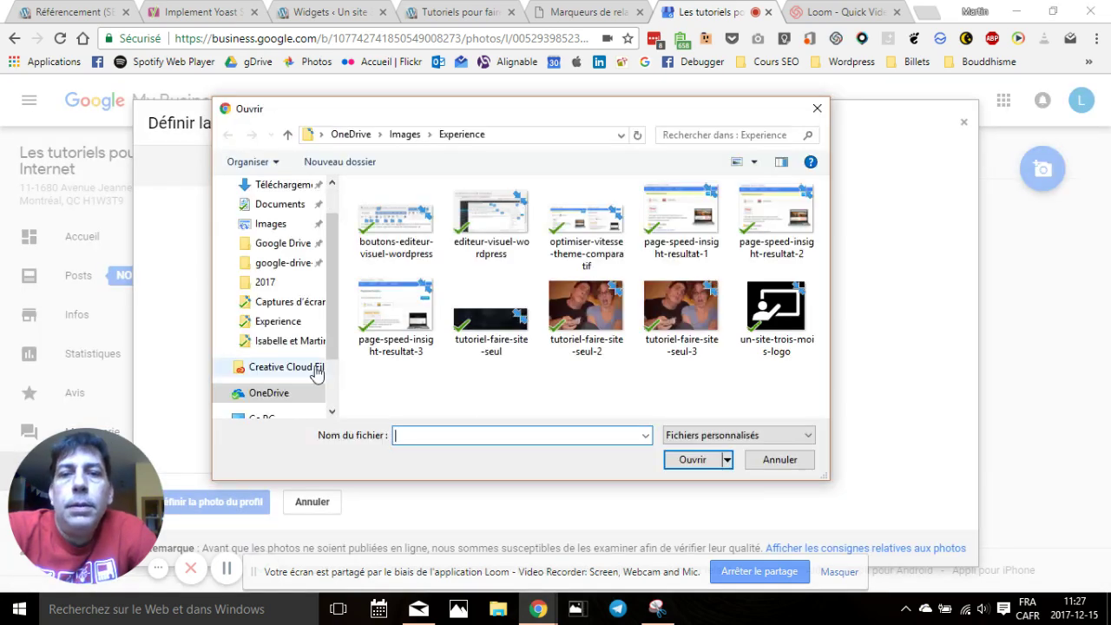
scroll(313, 371, "down", 2)
left_click(291, 228)
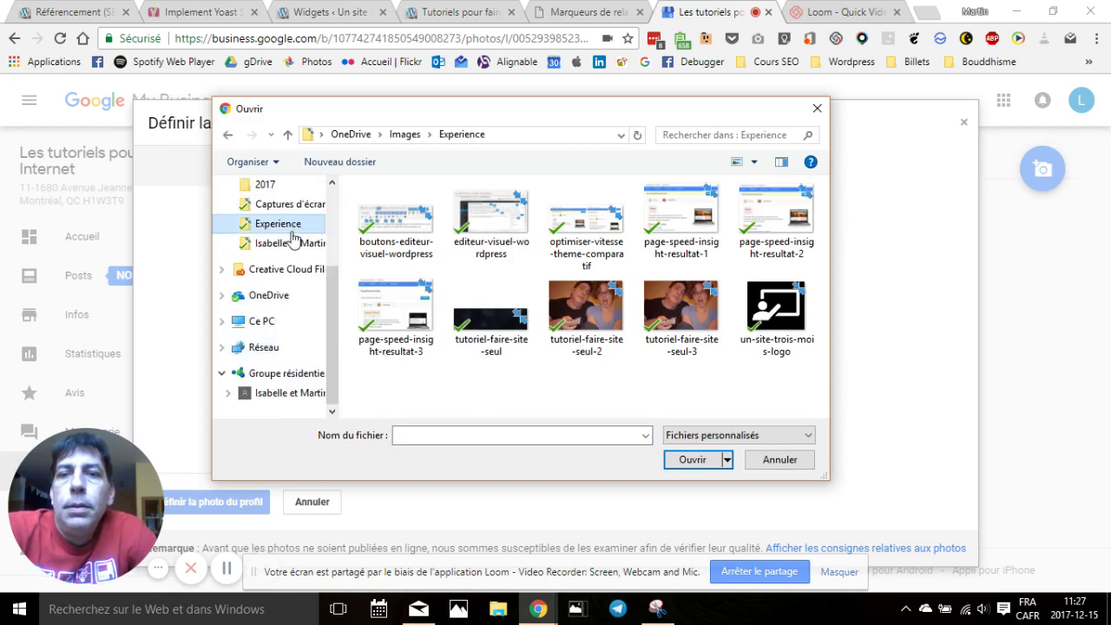
scroll(321, 278, "up", 2)
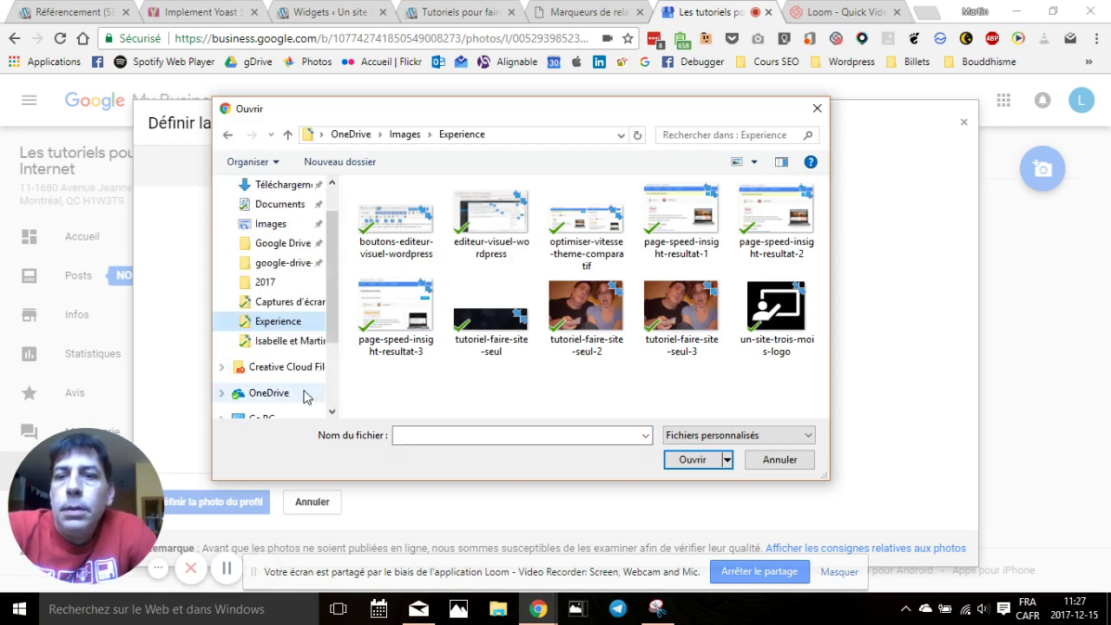
left_click(271, 393)
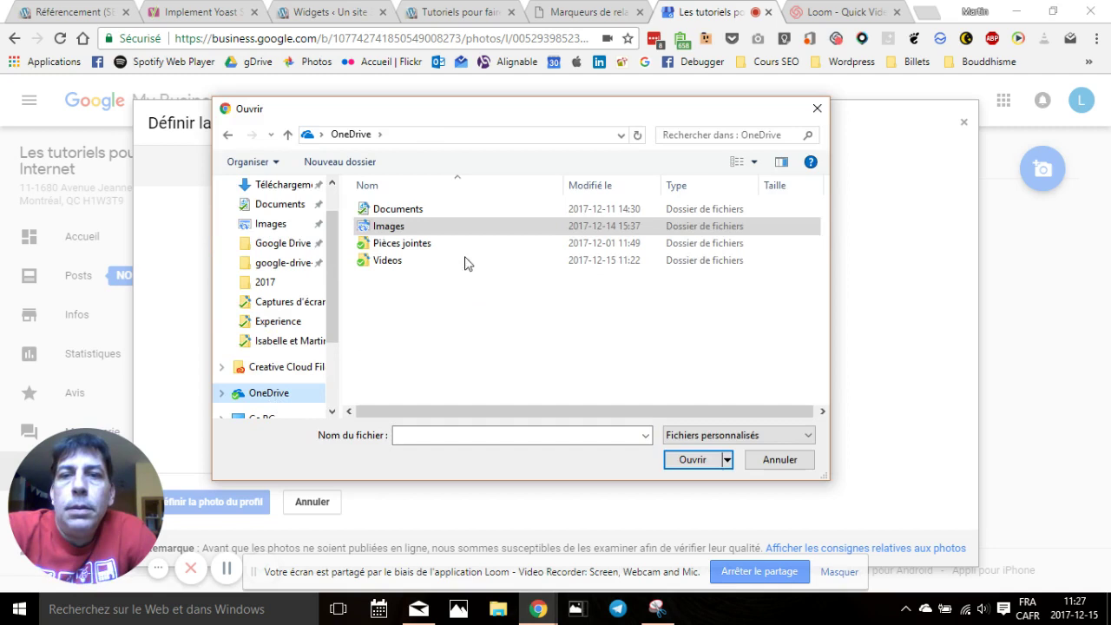
double_click(400, 227)
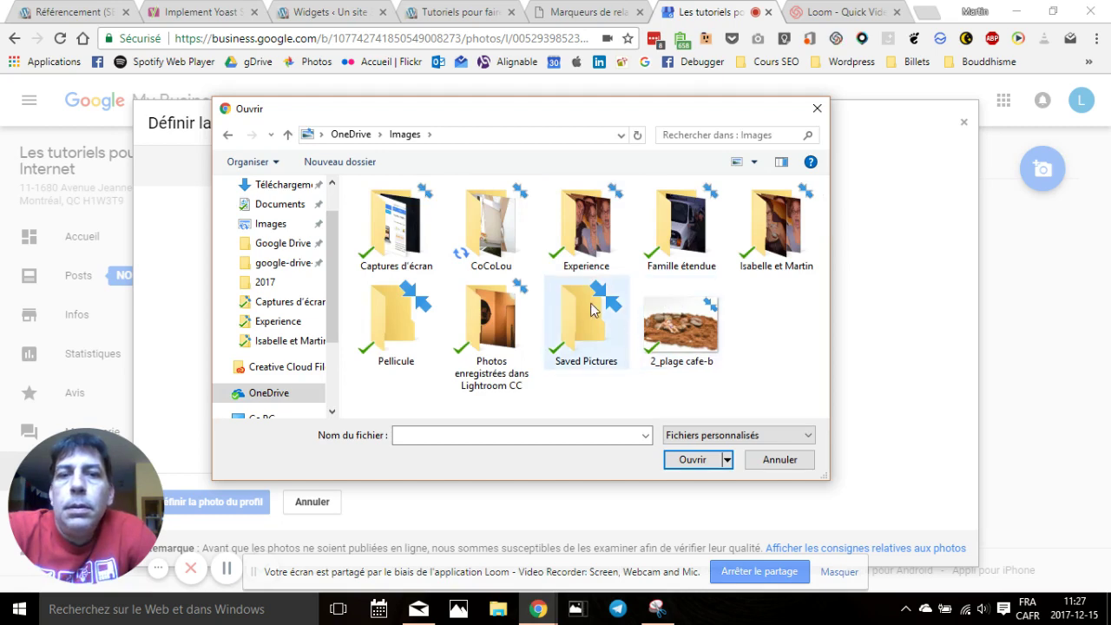
double_click(584, 227)
left_click(779, 459)
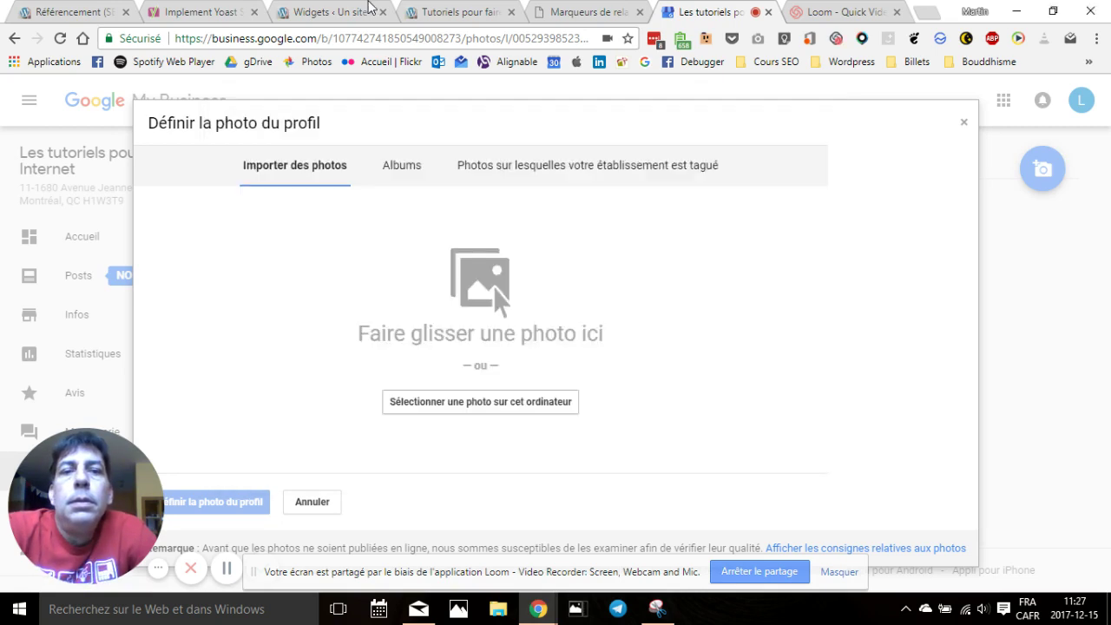
Switch to the unsitetroismois150.com WordPress site and open its media library
left_click(432, 17)
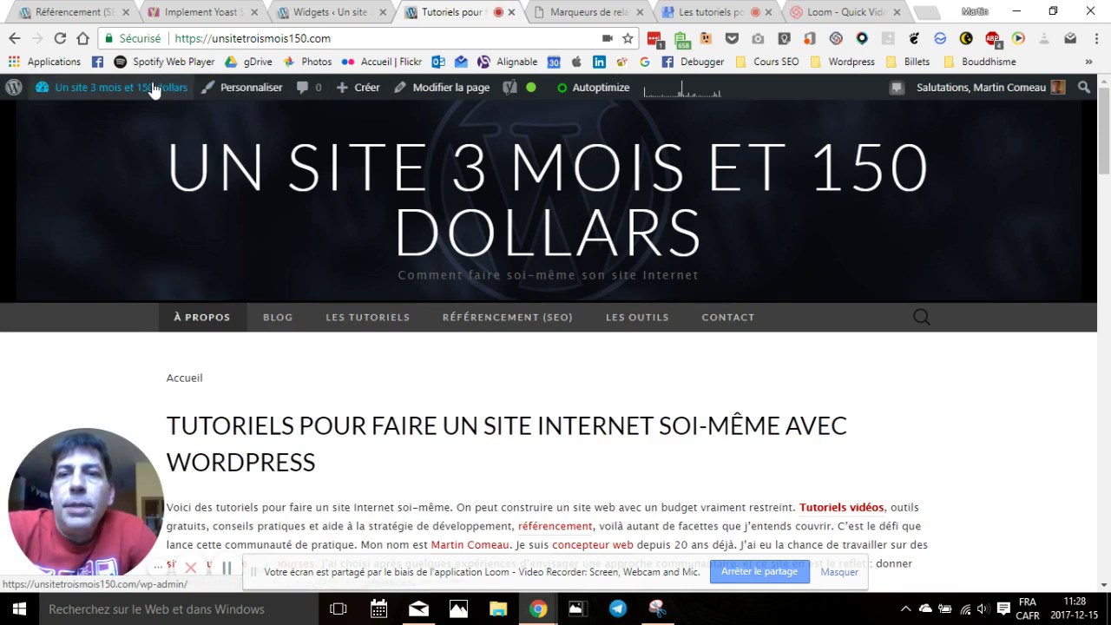
mouse_move(153, 89)
left_click(74, 121)
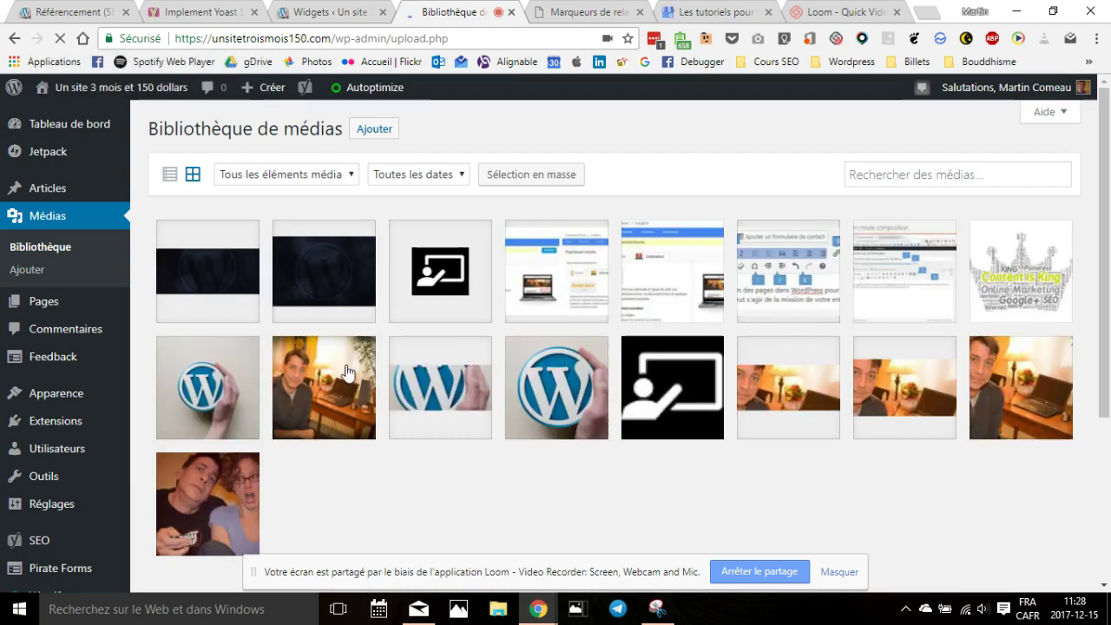
Open the attachment details of the photo of the man at the desk with a laptop and copy its web address
left_click(350, 371)
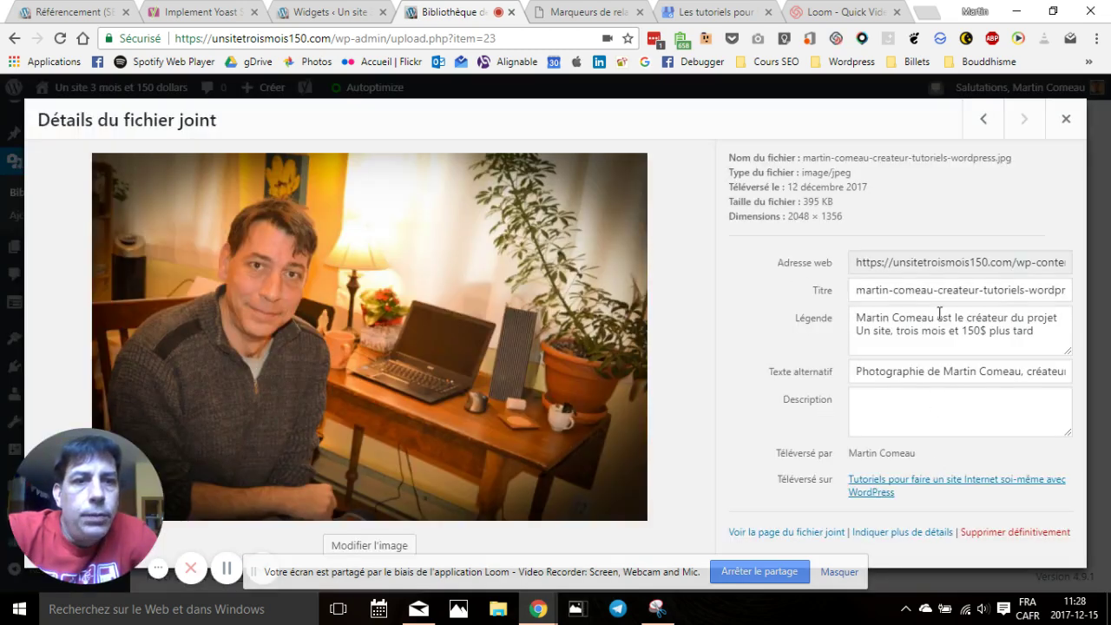
left_click(944, 262)
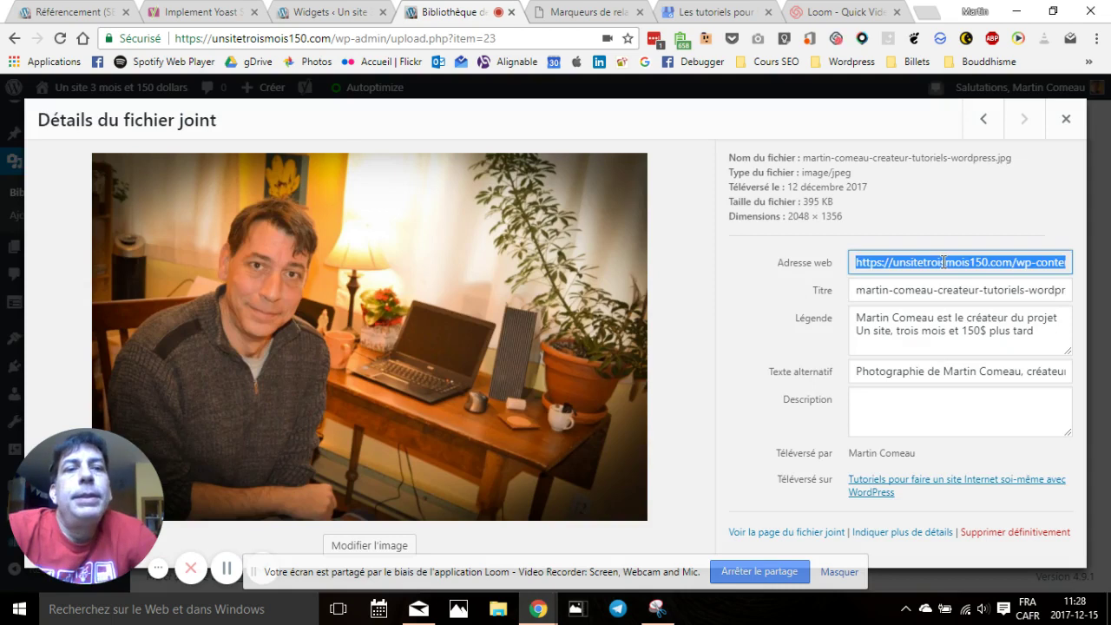
right_click(945, 263)
left_click(945, 272)
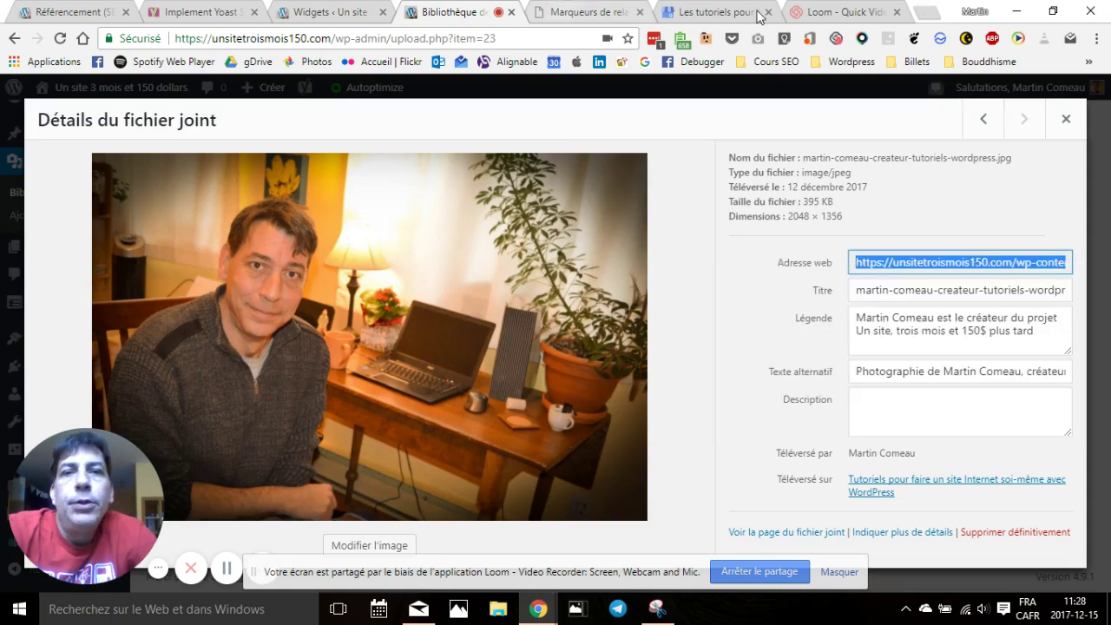
Load the copied photo address in the tab showing the Yoast breadcrumbs article
left_click(577, 13)
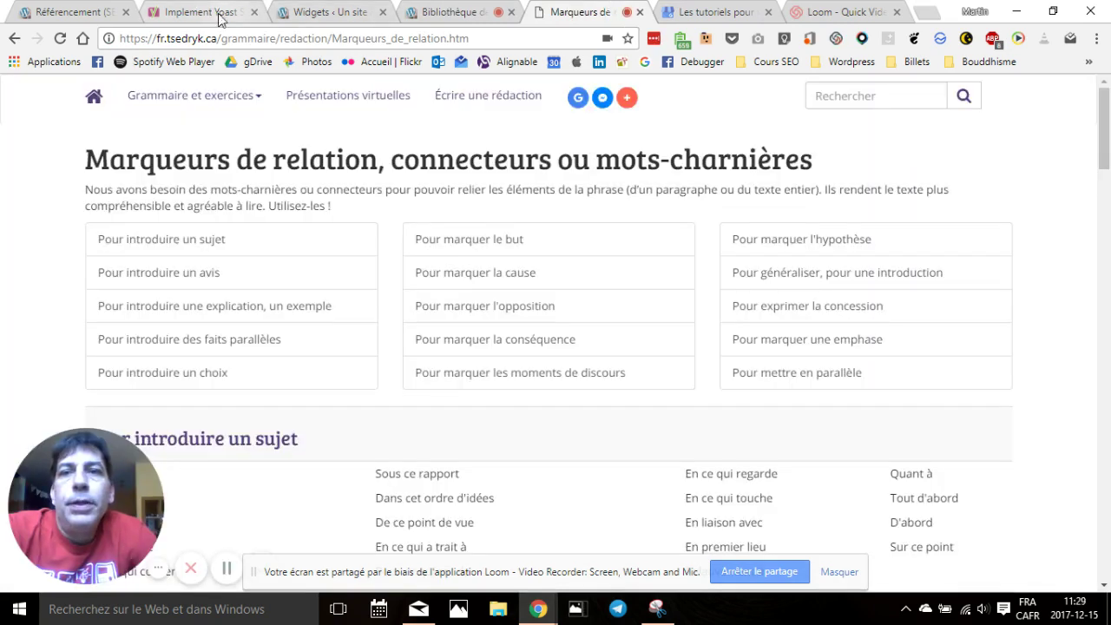
left_click(232, 12)
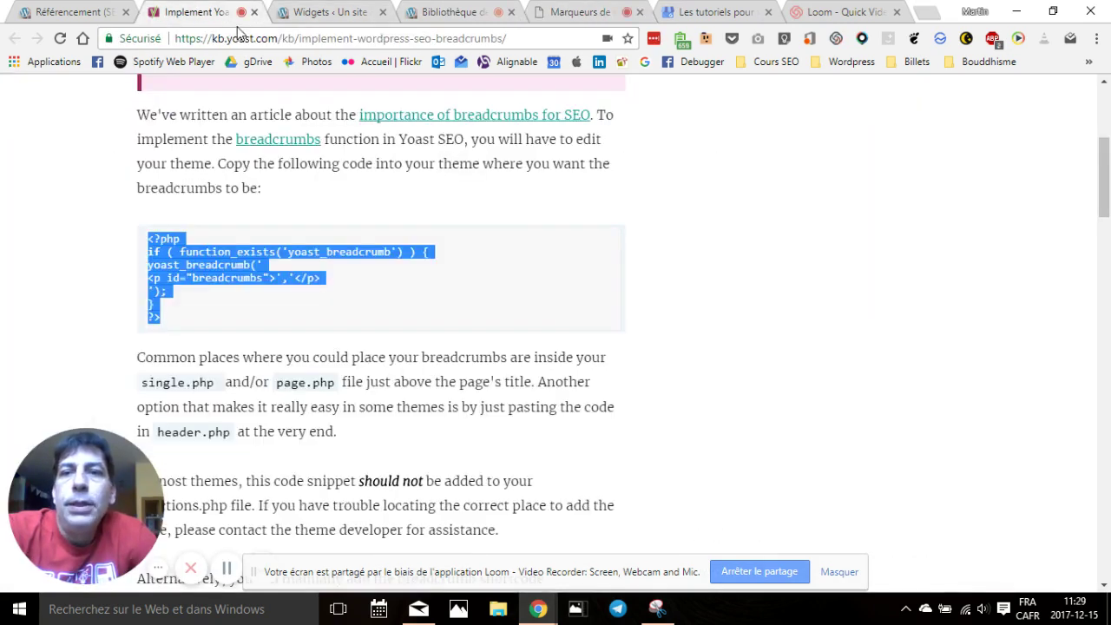
left_click(241, 40)
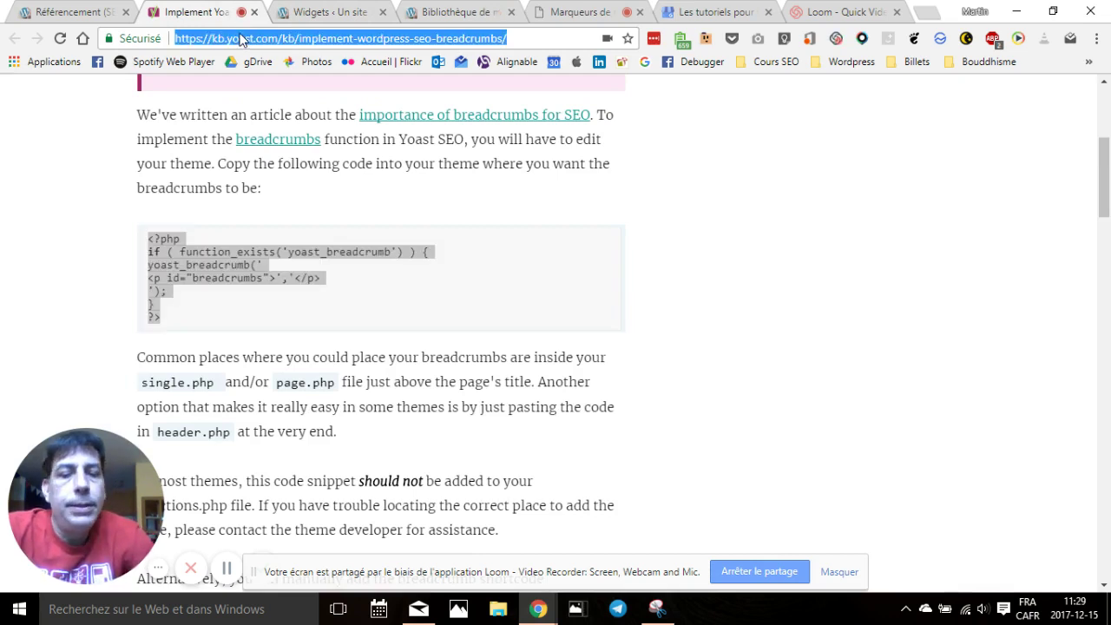
key("ctrl+v")
key("Return")
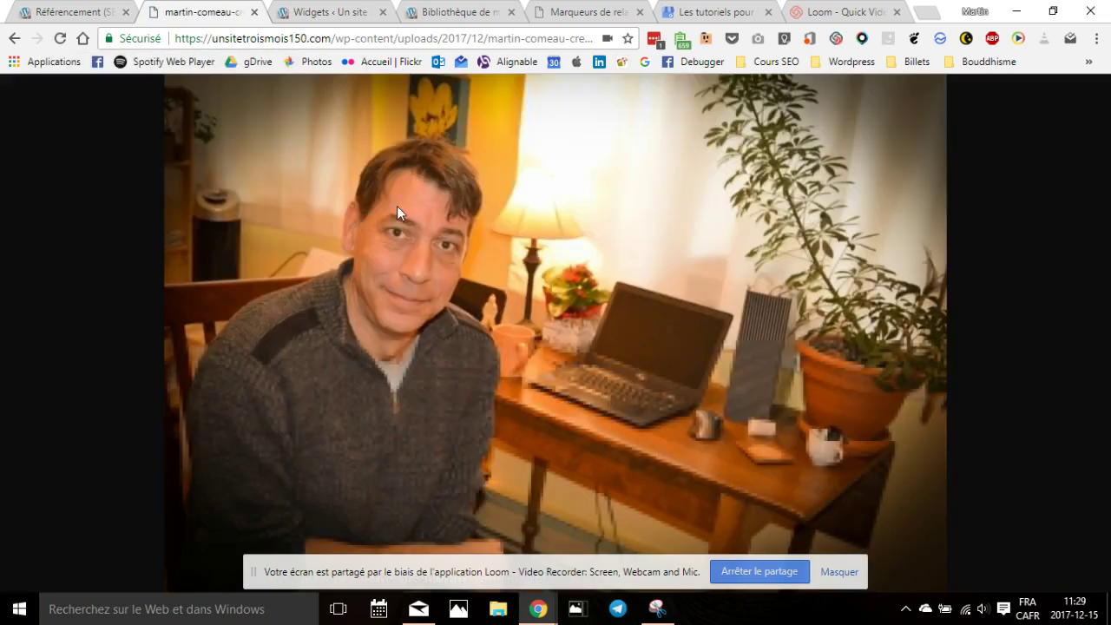
Save the full-size photo as a JPEG in the Bureau folder, keeping the suggested file name
right_click(396, 209)
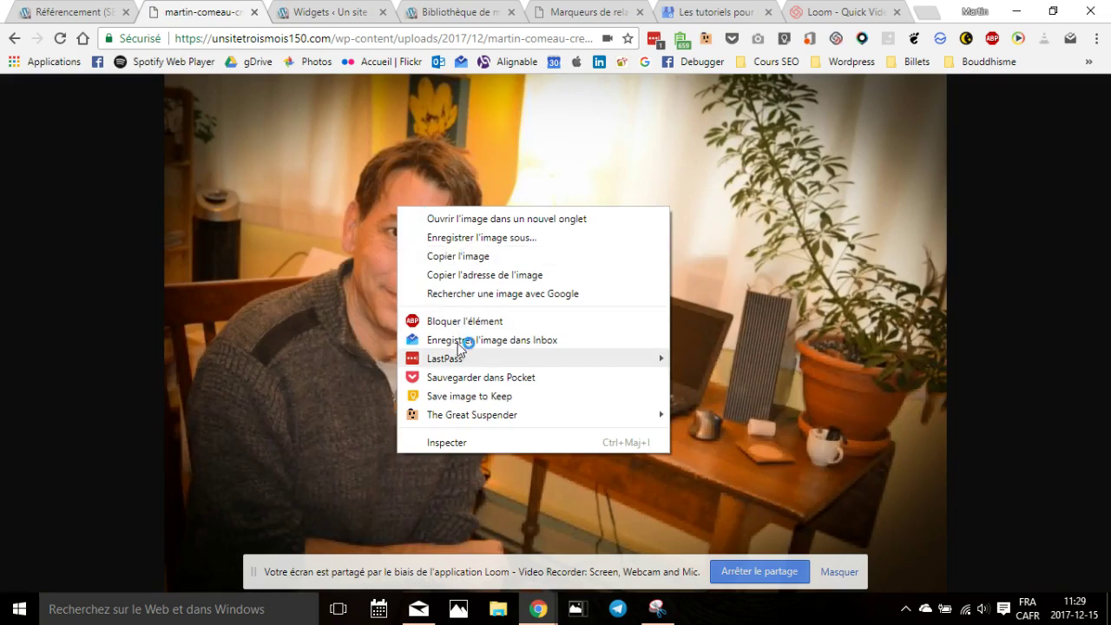
left_click(521, 238)
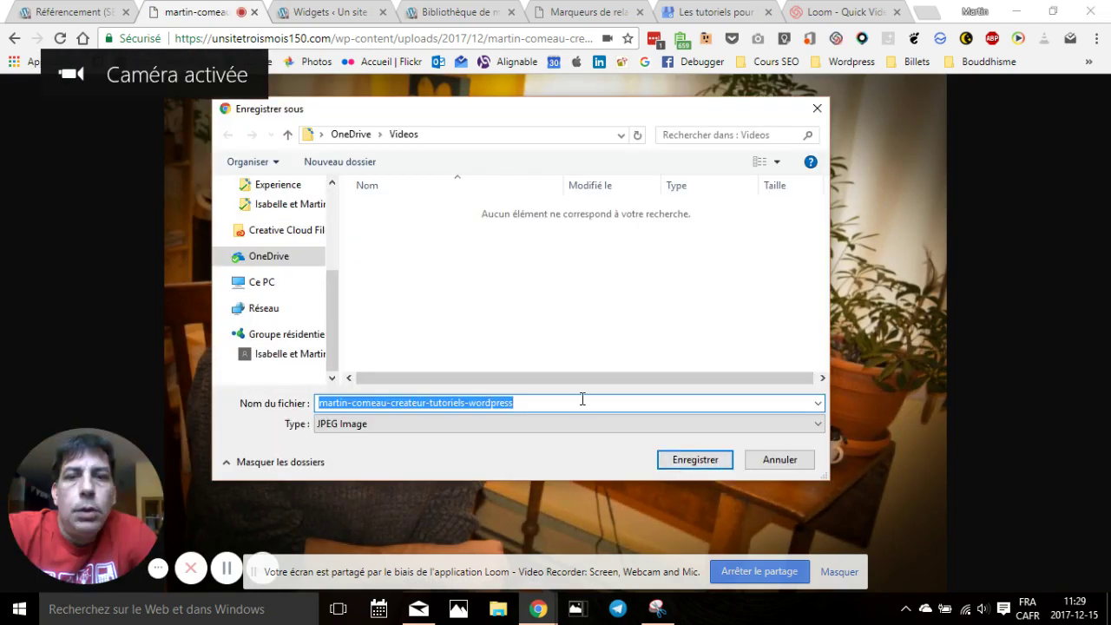
scroll(276, 285, "up", 3)
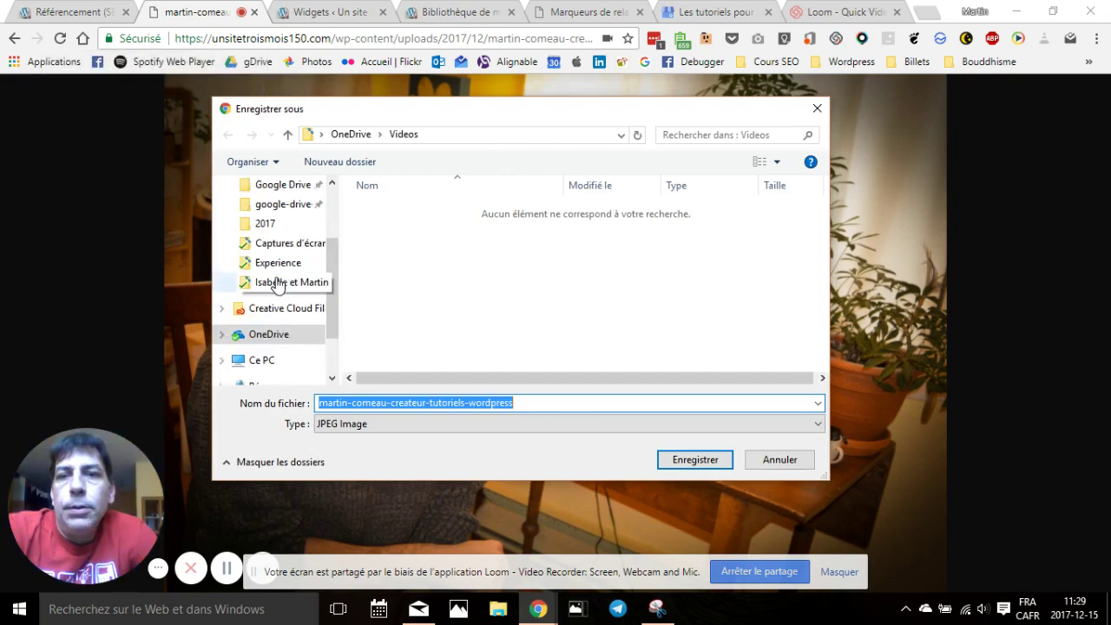
scroll(284, 222, "down", 2)
left_click(282, 211)
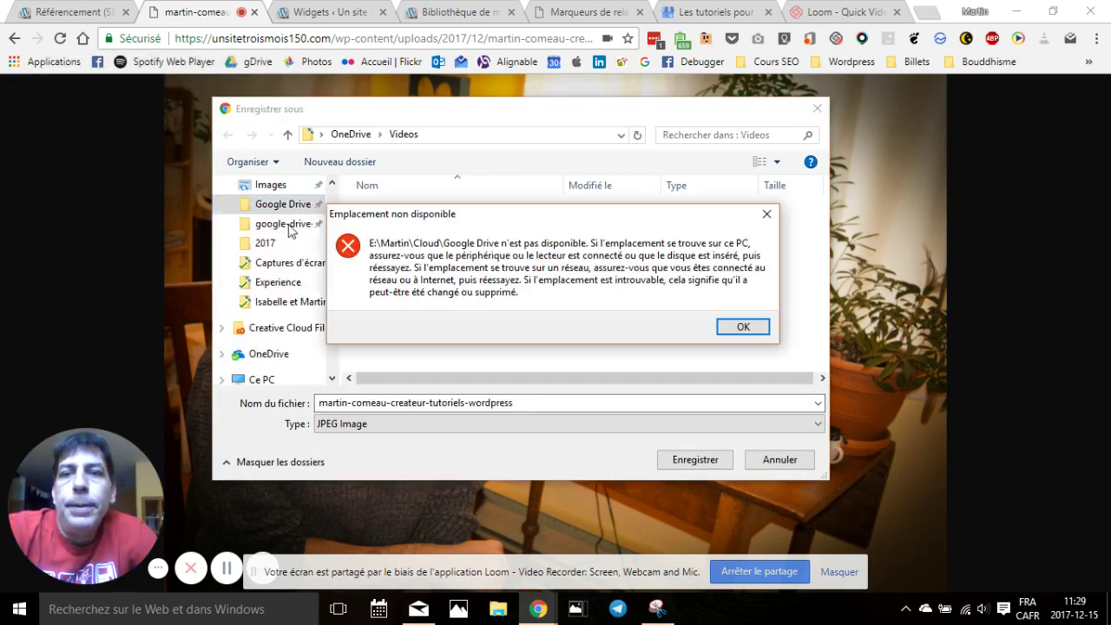
left_click(766, 215)
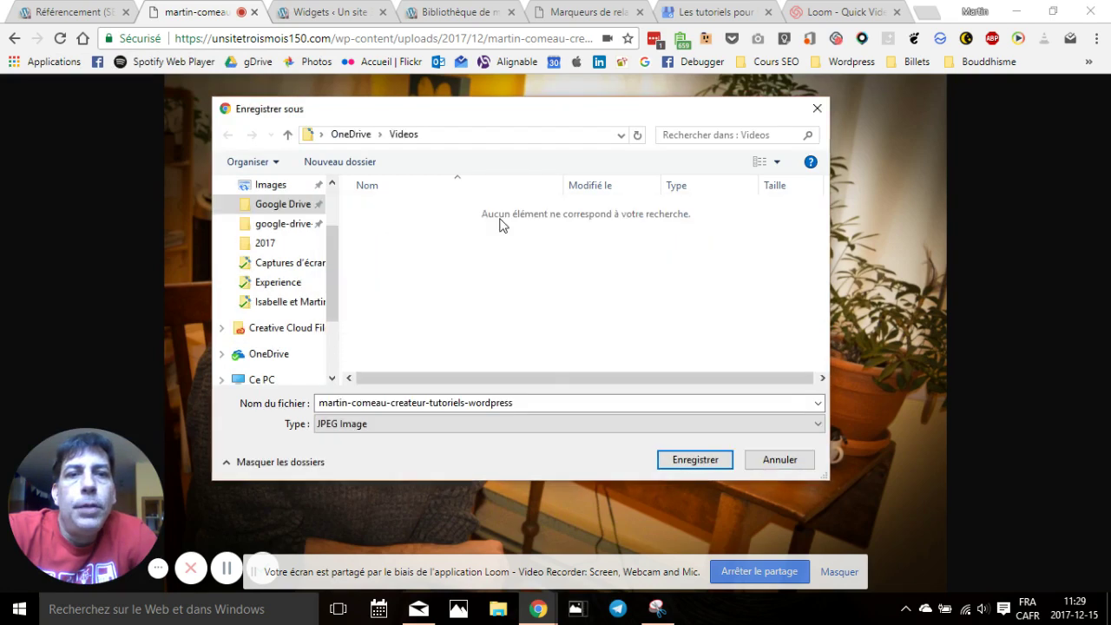
scroll(299, 217, "up", 1)
left_click(291, 185)
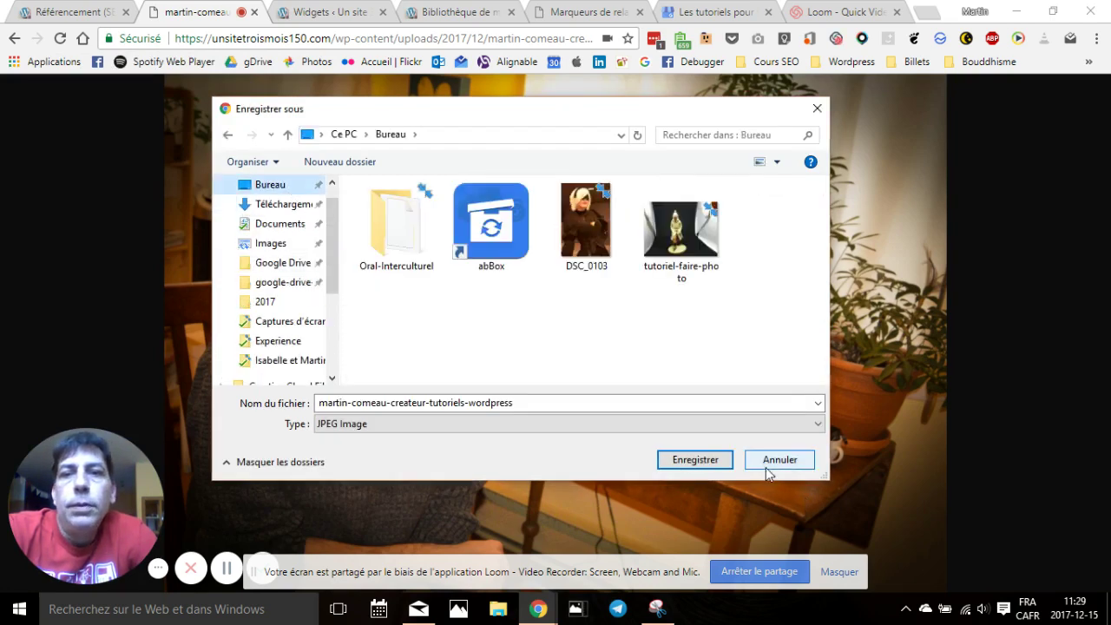
left_click(695, 460)
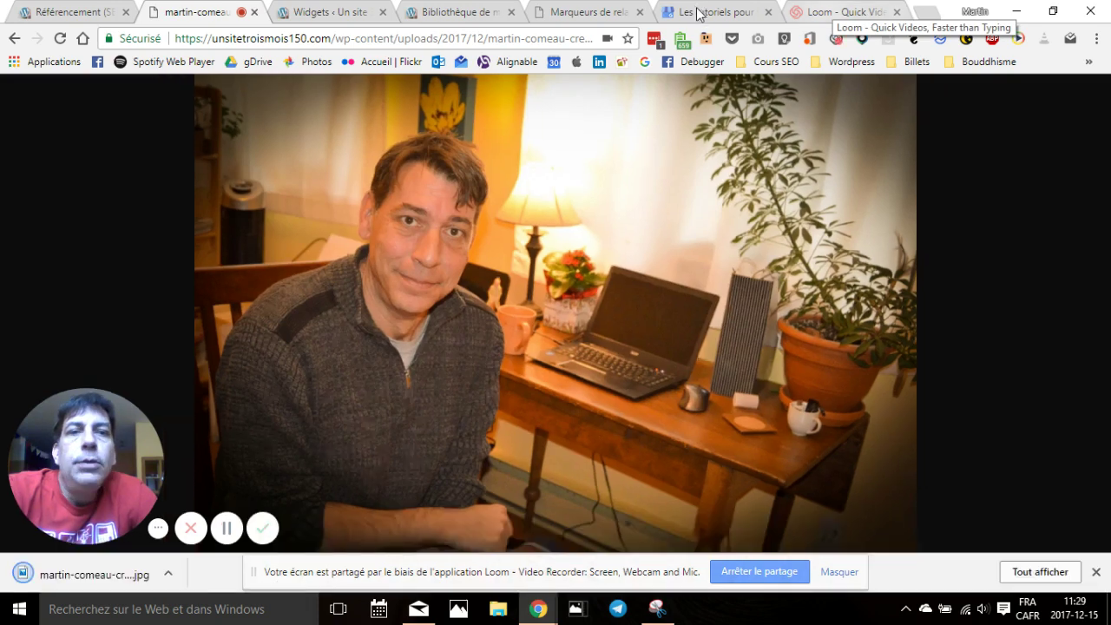
Return to the Google My Business listing and upload the saved desk portrait from the Bureau folder as the profile photo
left_click(694, 14)
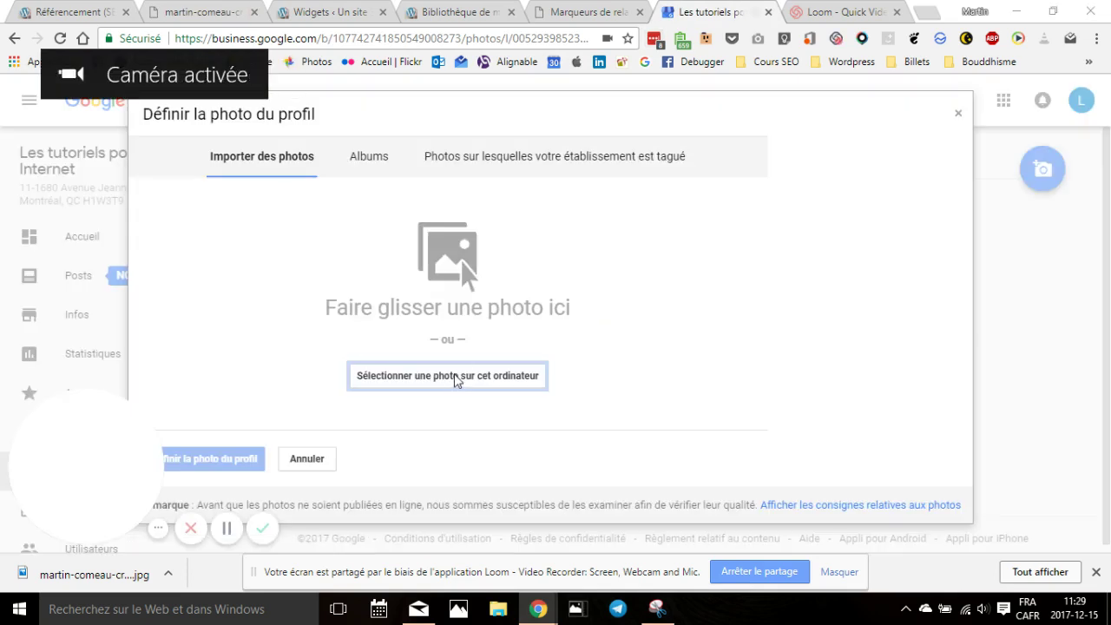
left_click(457, 380)
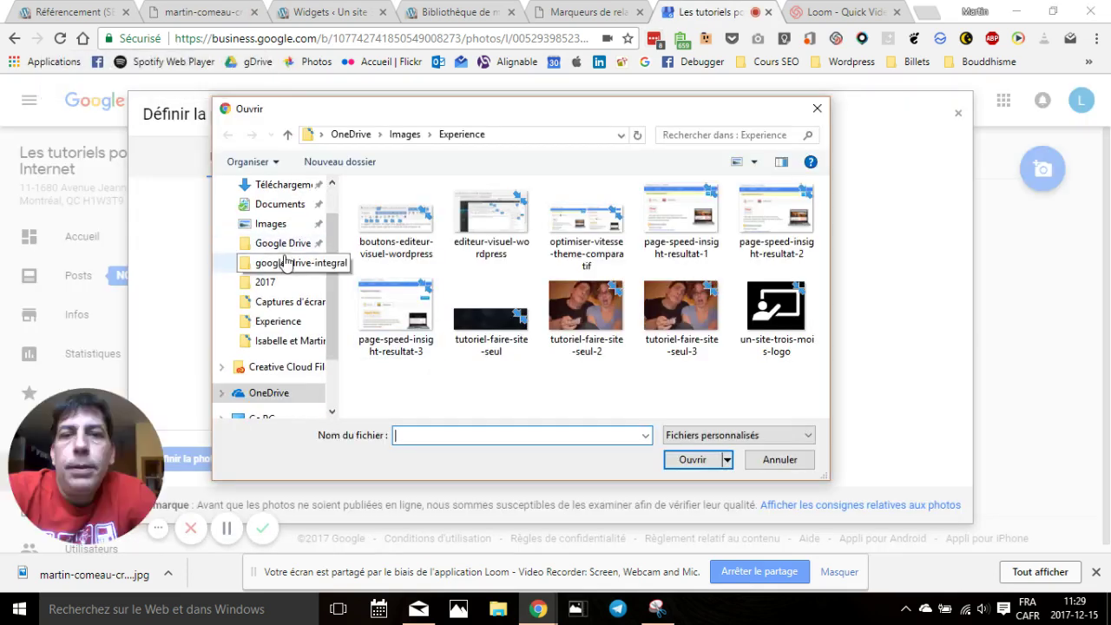
scroll(281, 261, "up", 1)
scroll(252, 230, "down", 2)
left_click(290, 204)
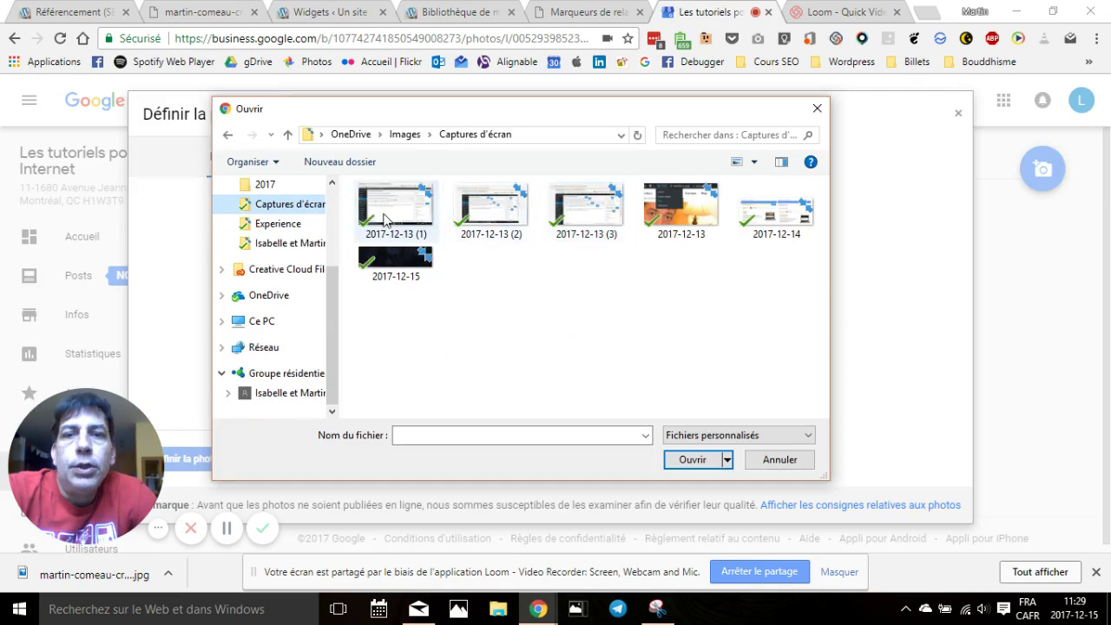
scroll(295, 252, "up", 3)
left_click(280, 185)
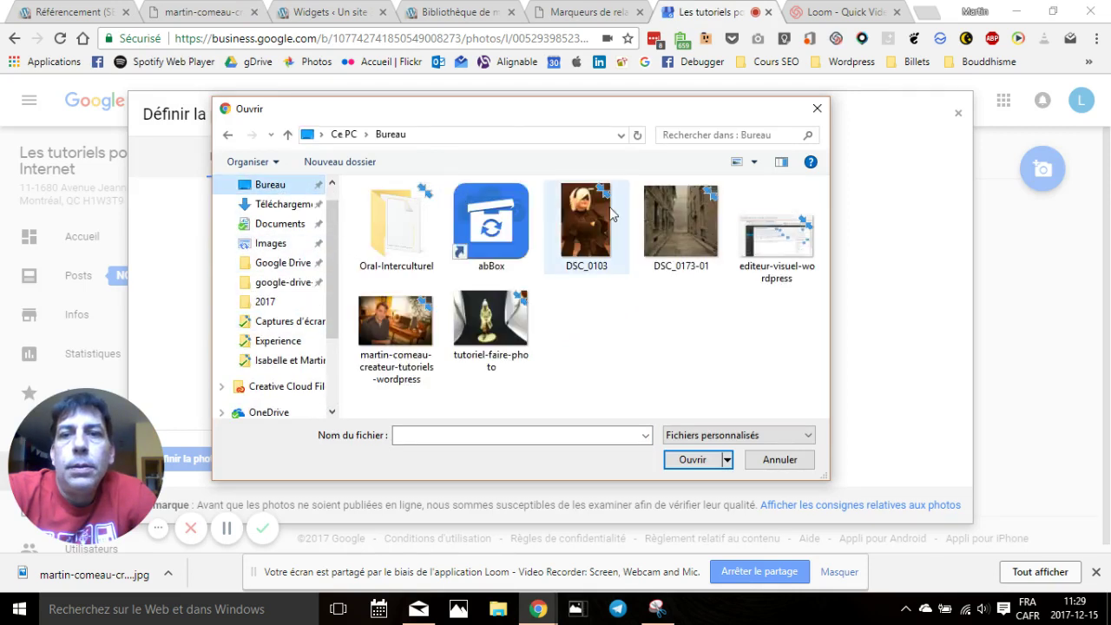
left_click(396, 328)
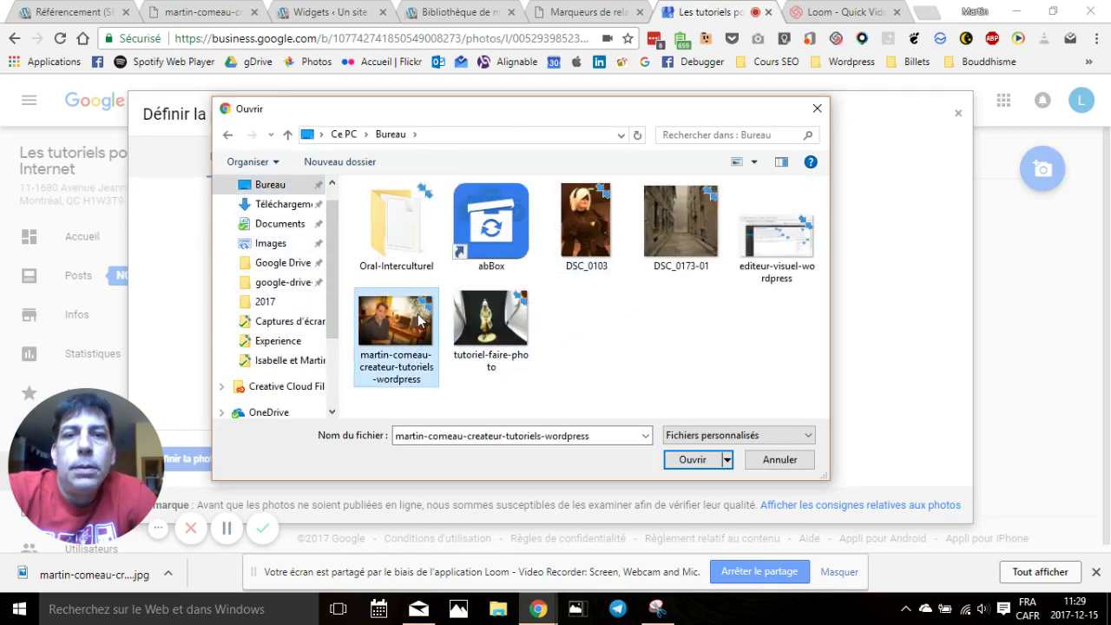
left_click(695, 460)
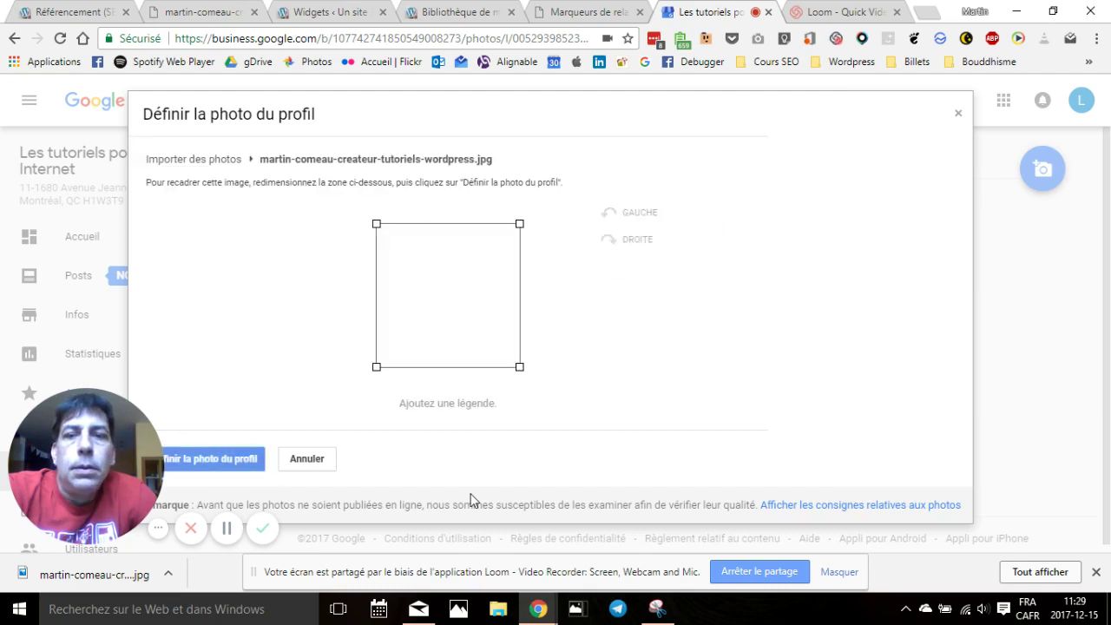
left_click(229, 461)
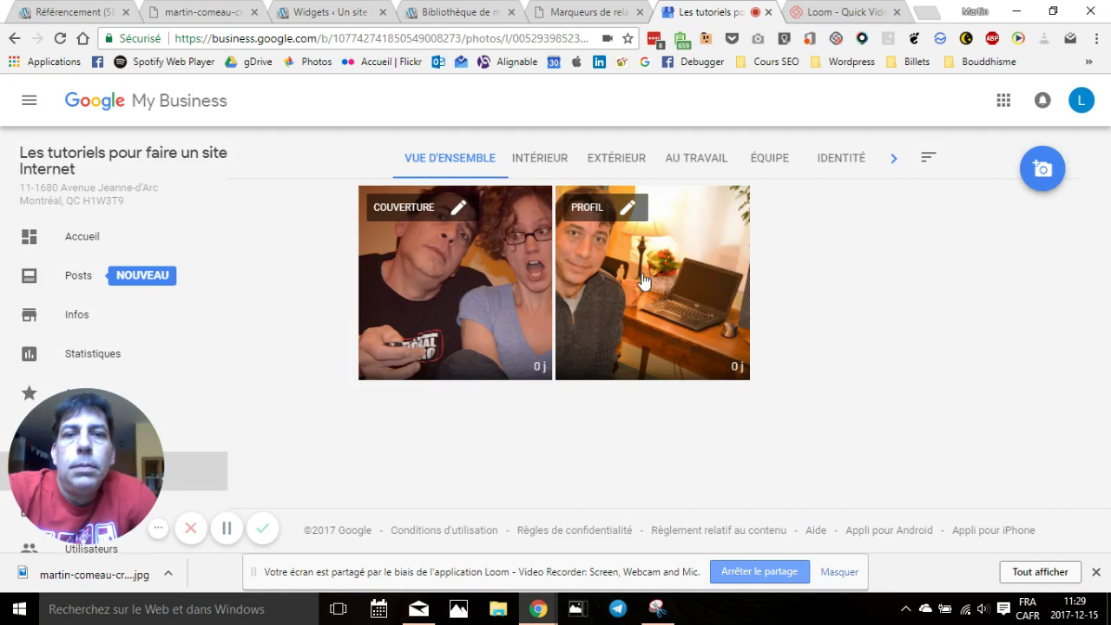
Edit the profile photo by choosing the desk portrait from the Photos du profil album and setting it as profile photo
left_click(631, 208)
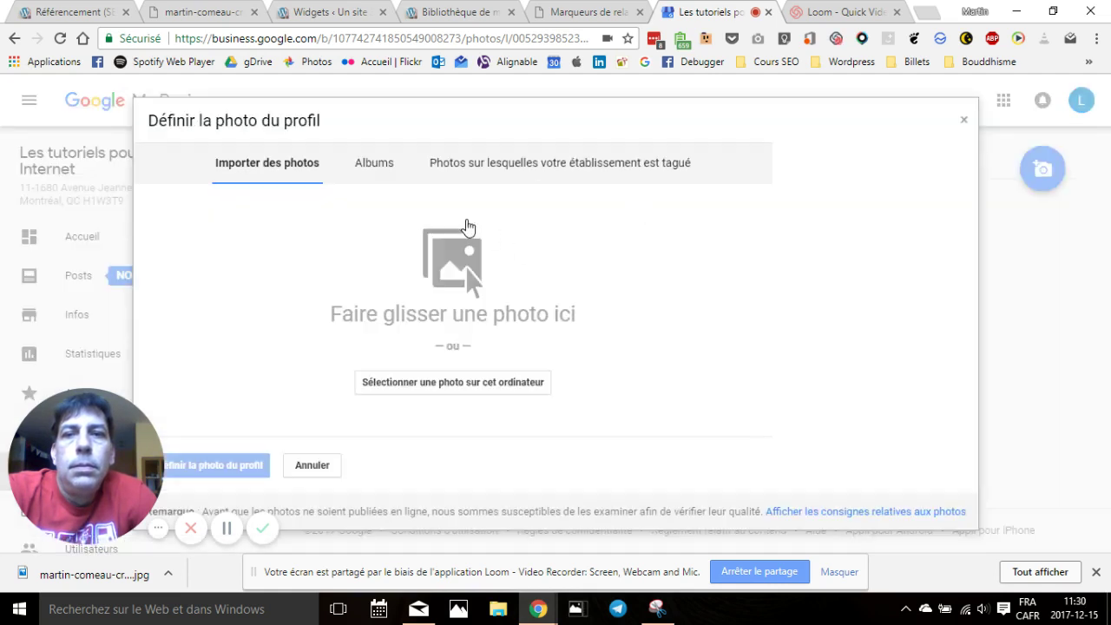
left_click(362, 172)
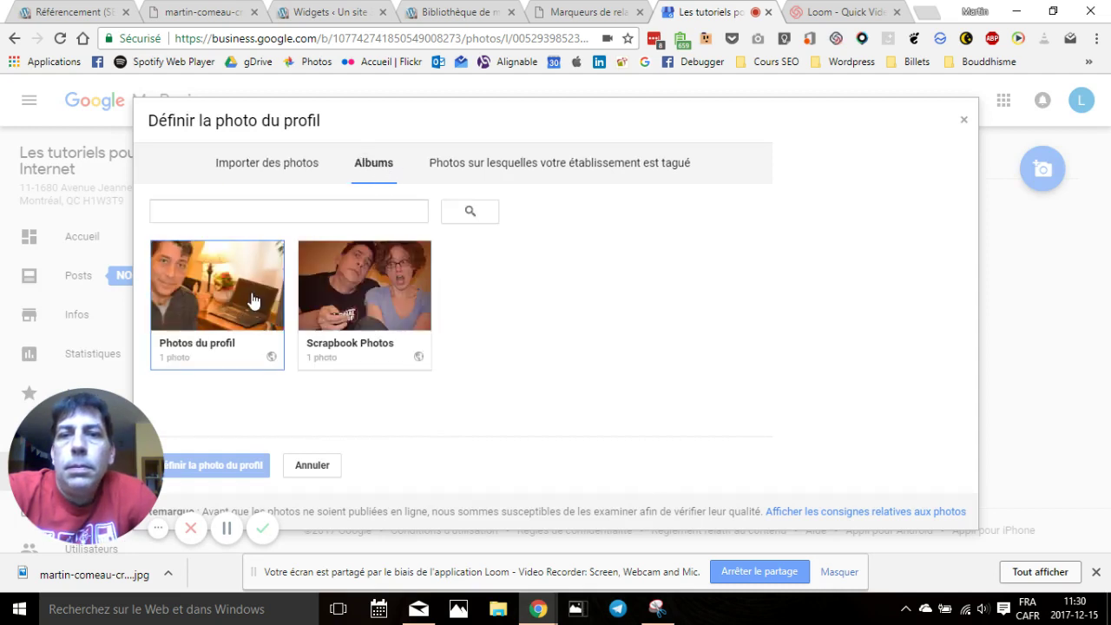
left_click(253, 300)
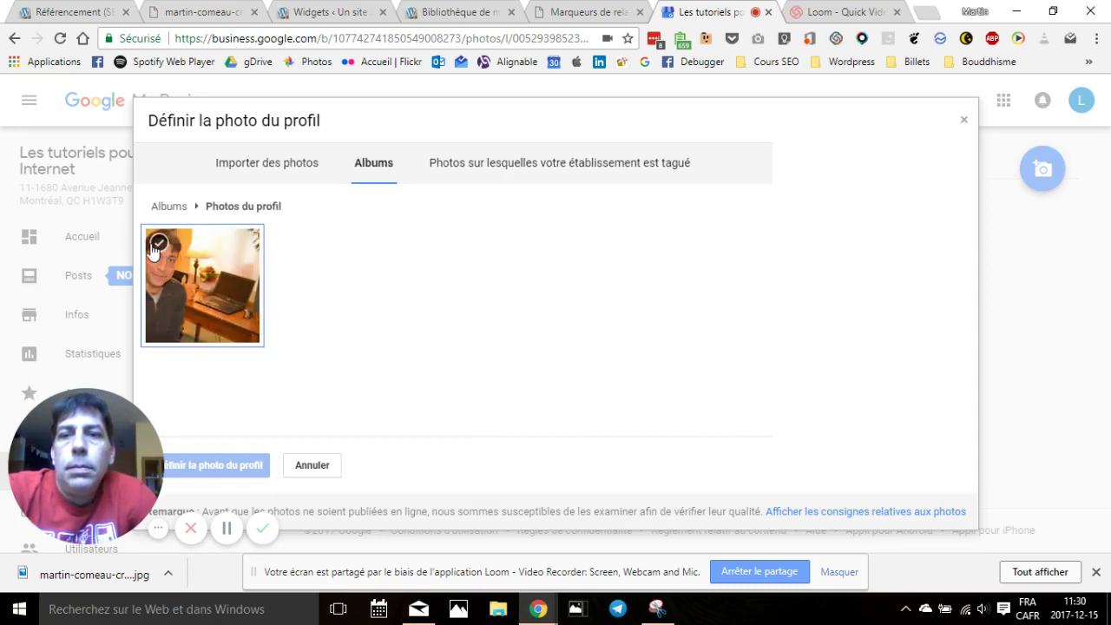
left_click(158, 247)
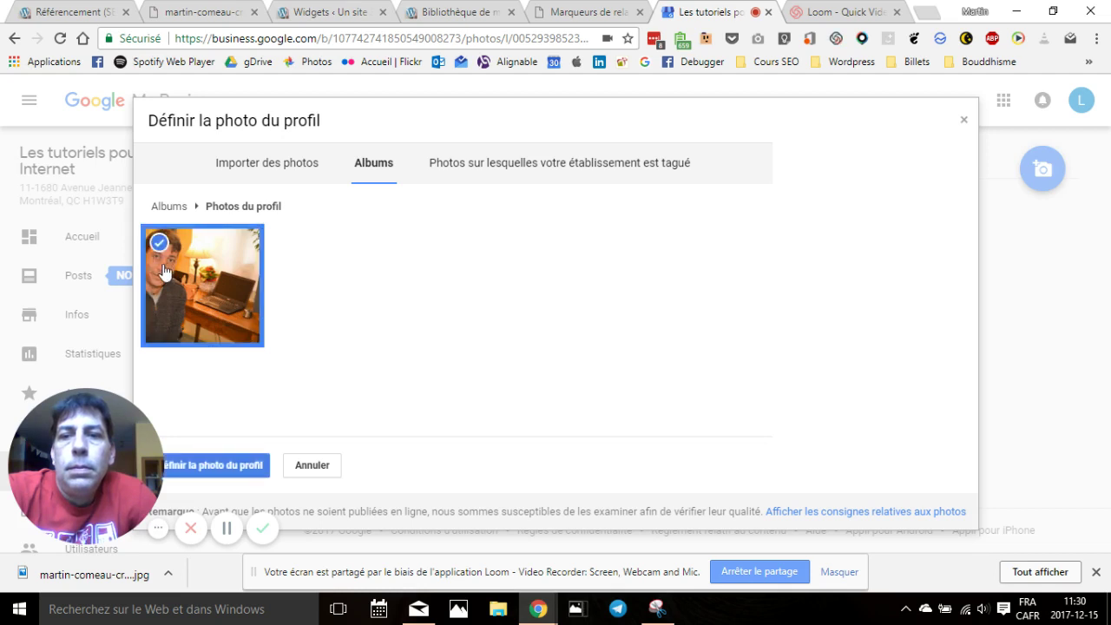
left_click(214, 466)
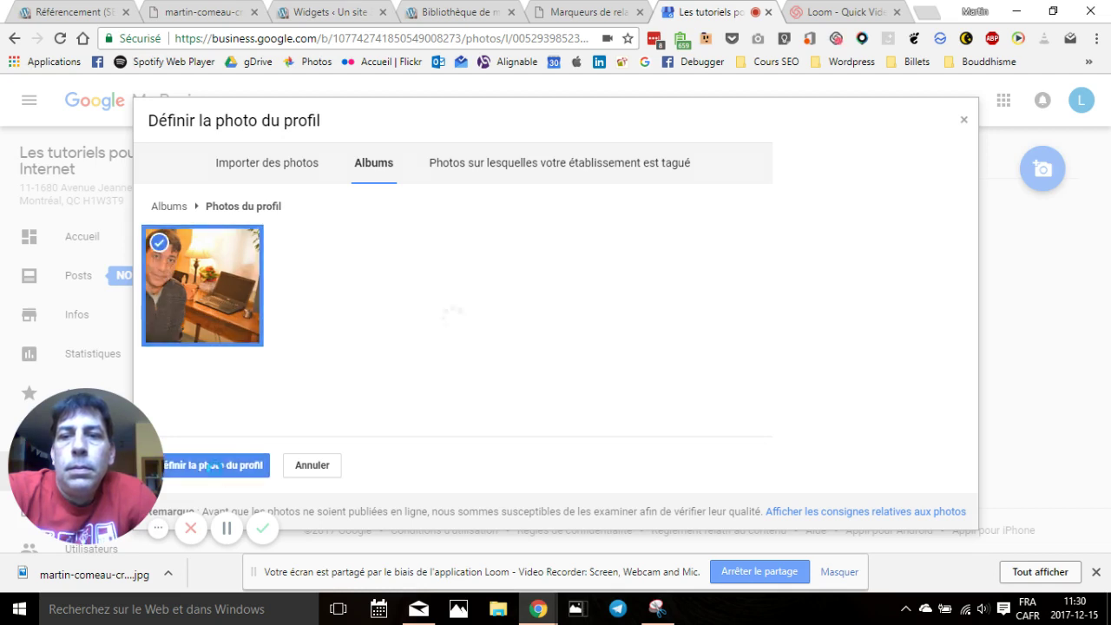